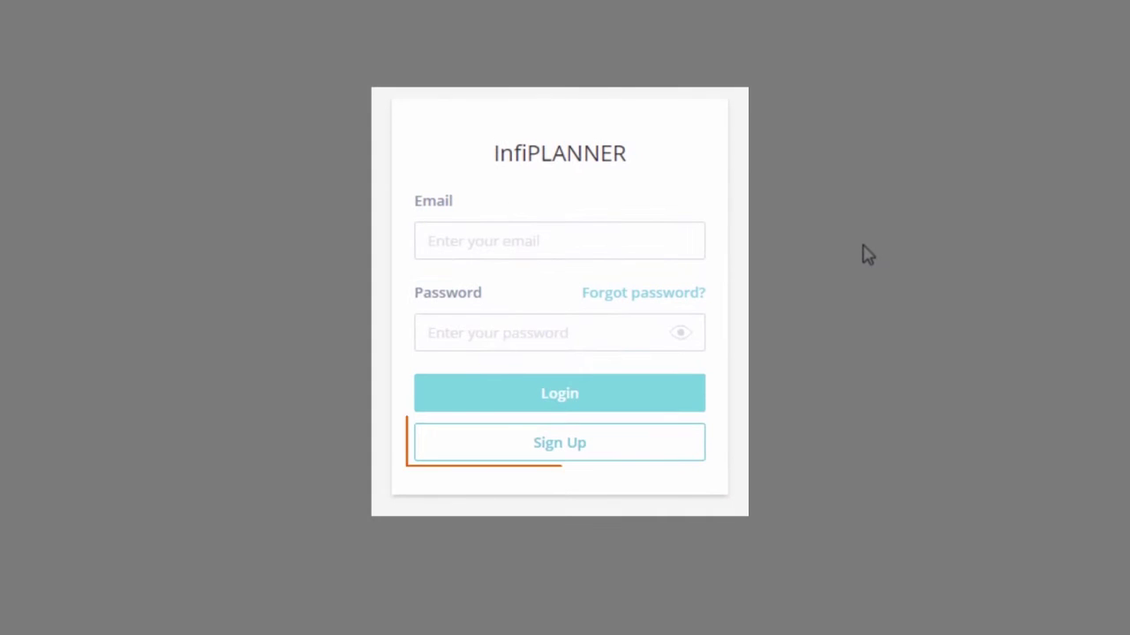
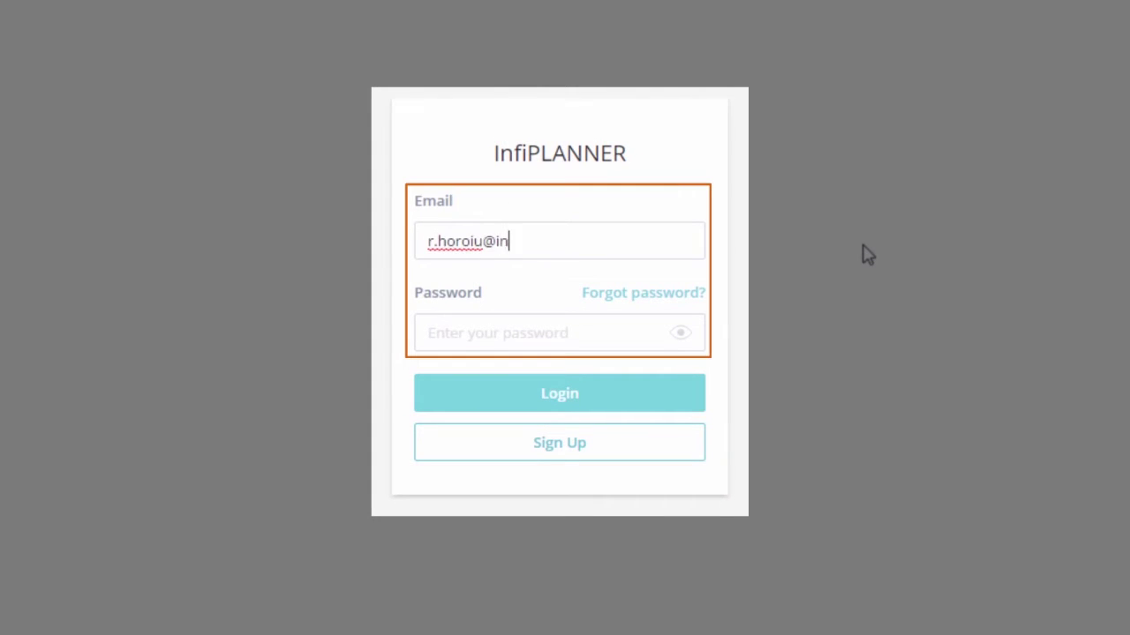
Step: Log in to InfiPLANNER with the account's e-mail address and password
{"action": "key", "text": "Tab"}
{"action": "type", "text": "•••••••••"}
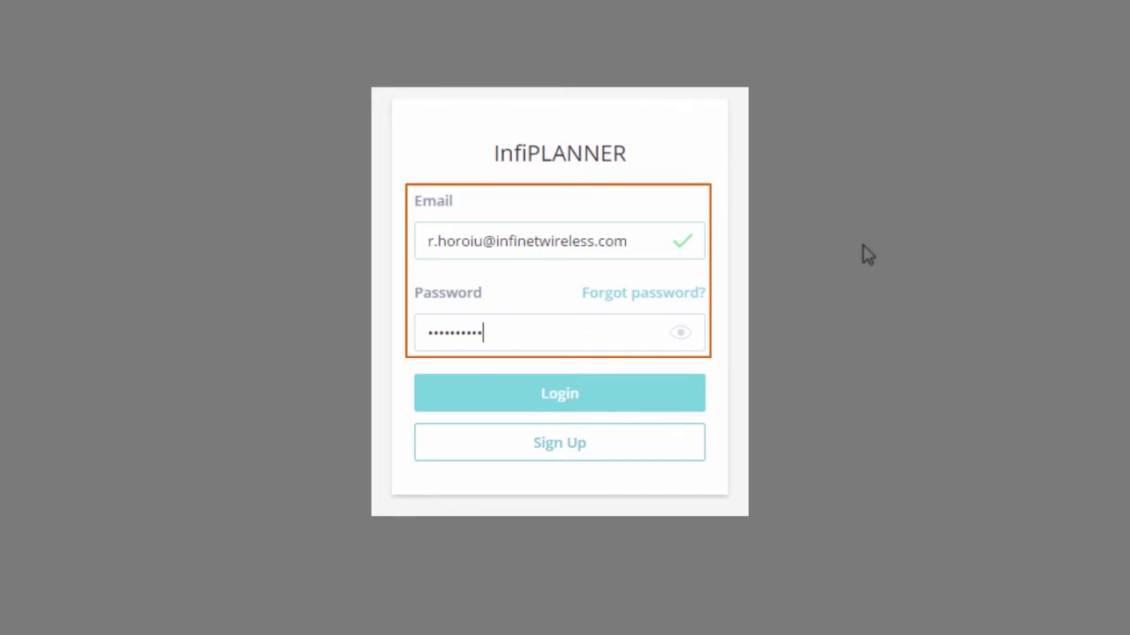
{"action": "key", "text": "Return"}
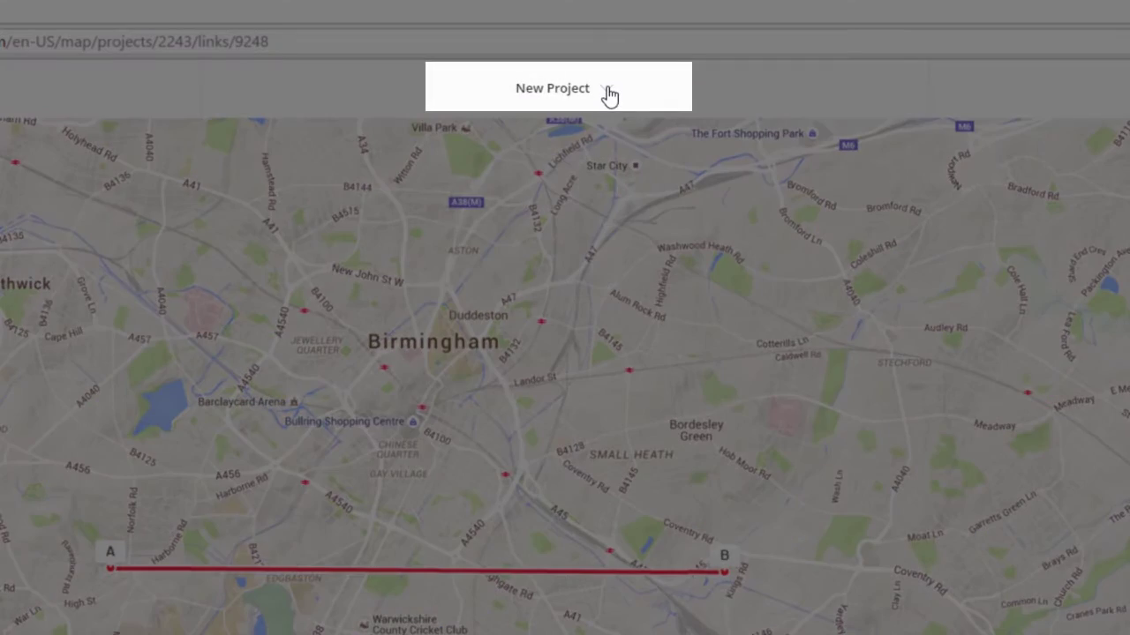
Step: Replace the project name 'New Project' with 'Project 1' in the project settings
{"action": "left_click", "coordinate": [608, 92]}
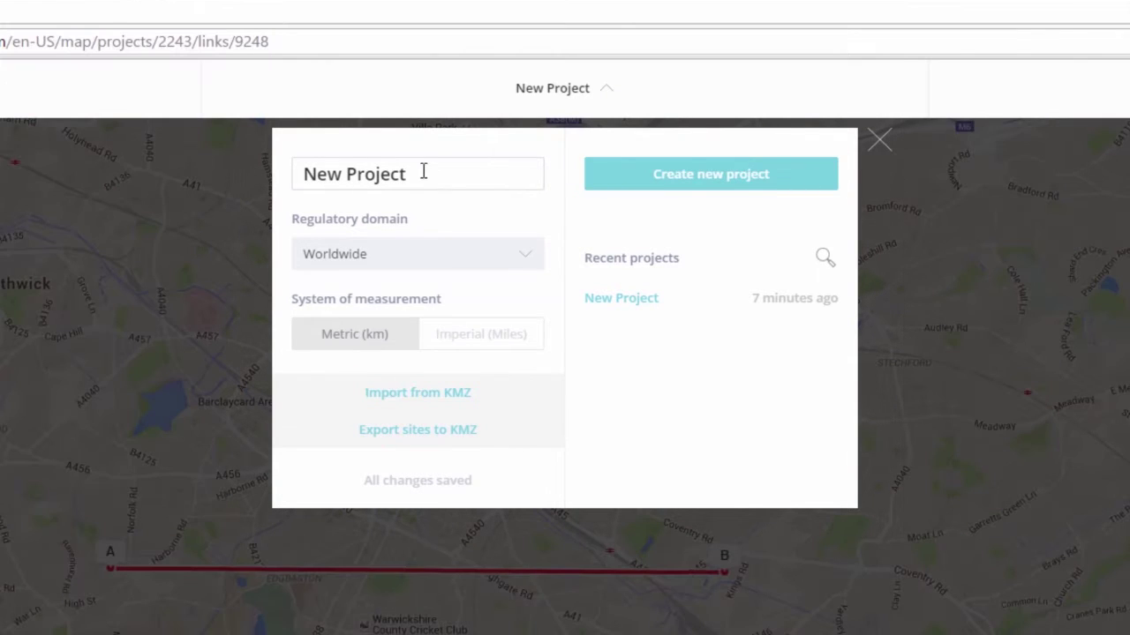
{"action": "left_click_drag", "start_coordinate": [424, 172], "coordinate": [235, 188]}
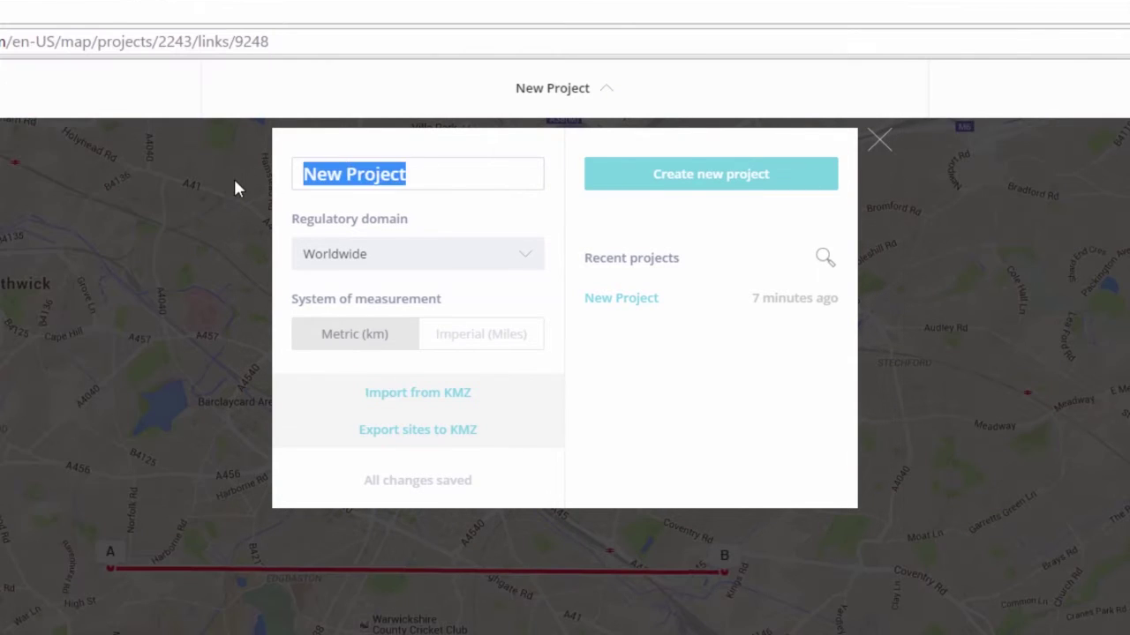
{"action": "type", "text": "Project 1"}
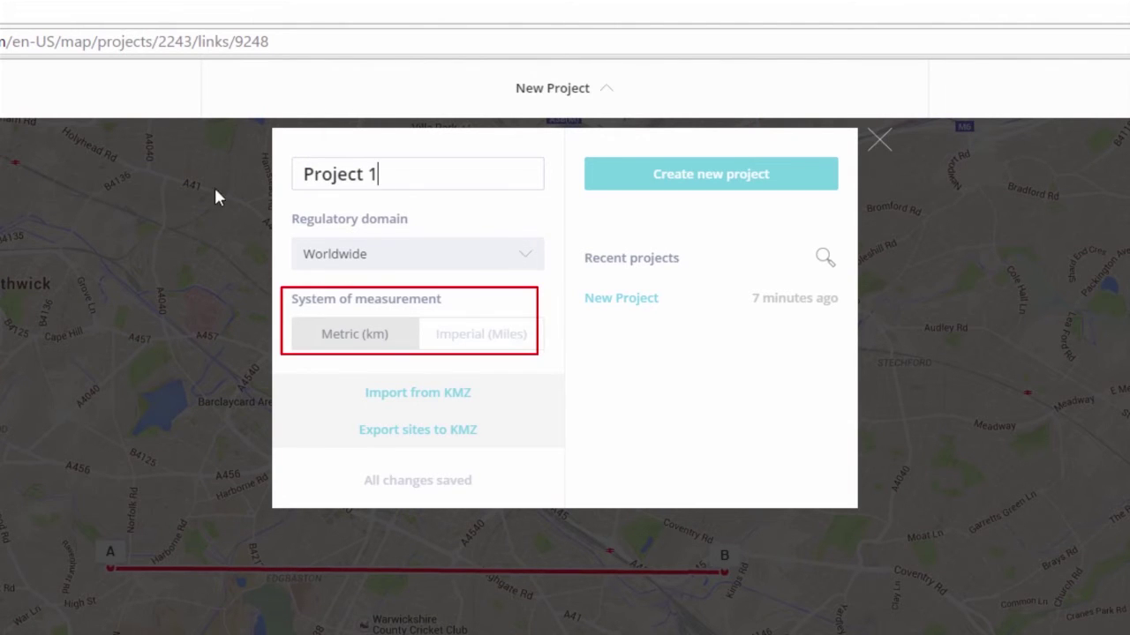
{"action": "left_click", "coordinate": [980, 220]}
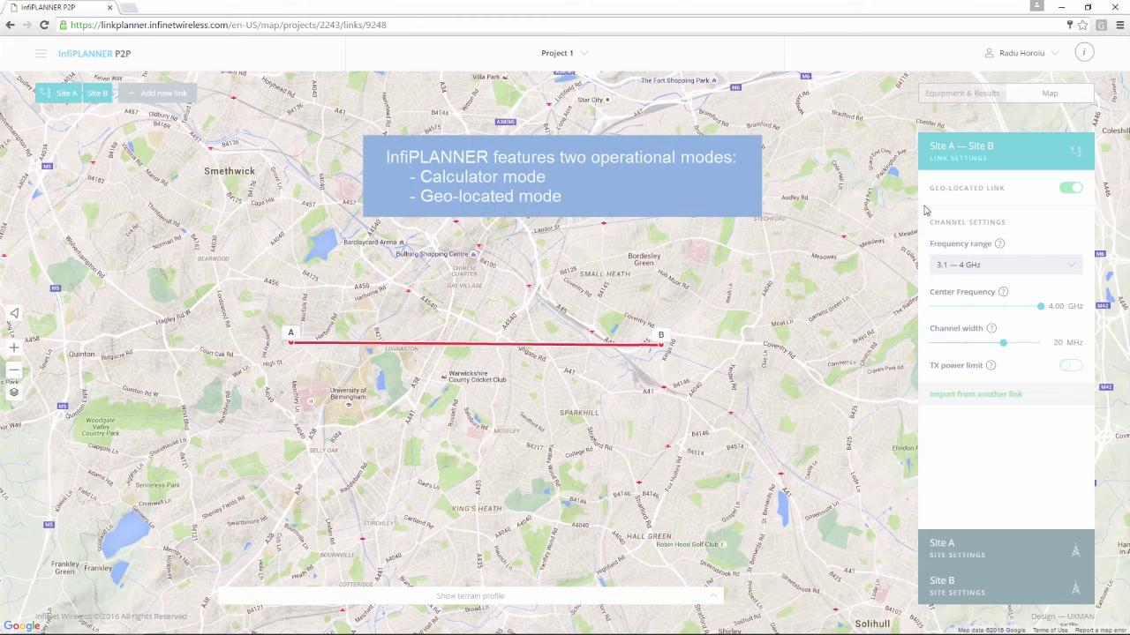
Step: Toggle the Geo-located link switch off, on, then off again for calculator mode
{"action": "left_click", "coordinate": [1069, 190]}
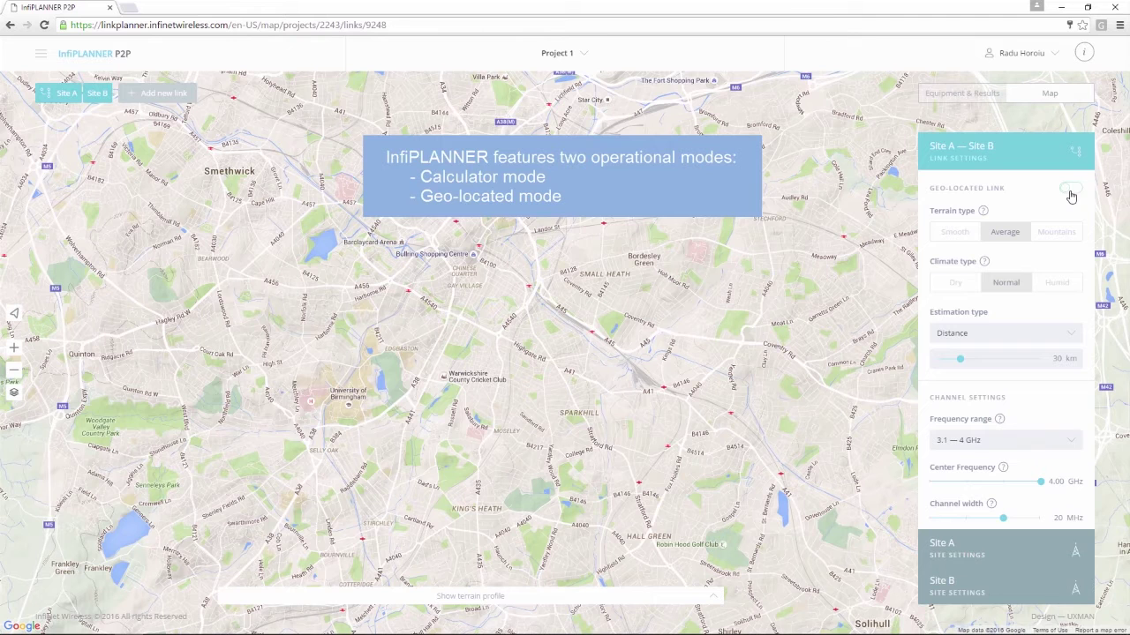
{"action": "left_click", "coordinate": [1070, 193]}
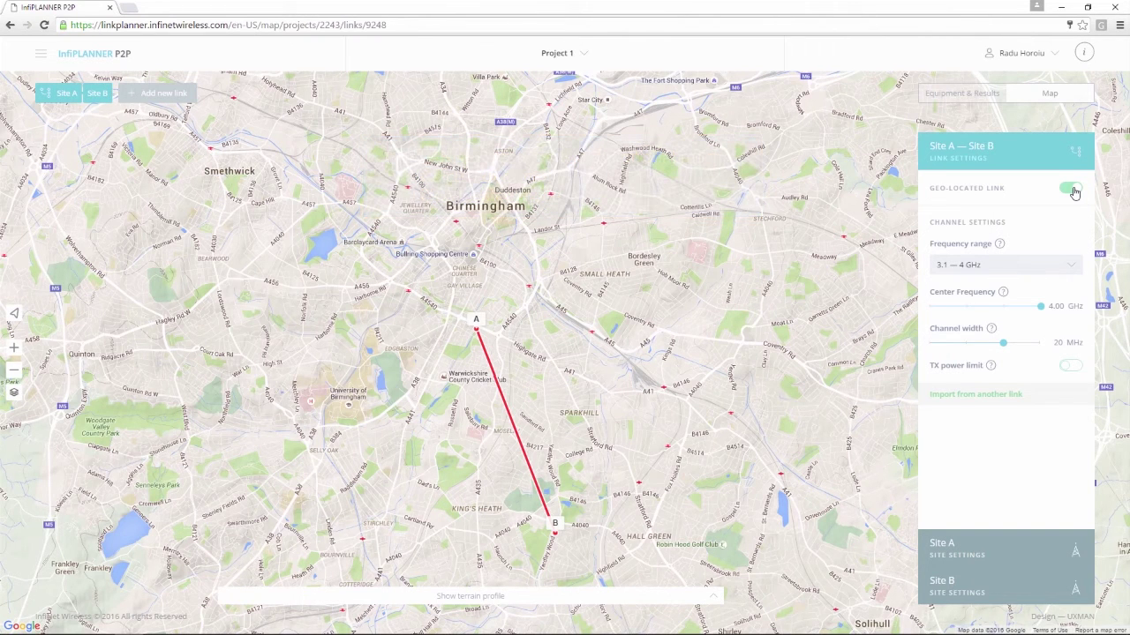
{"action": "left_click", "coordinate": [1072, 191]}
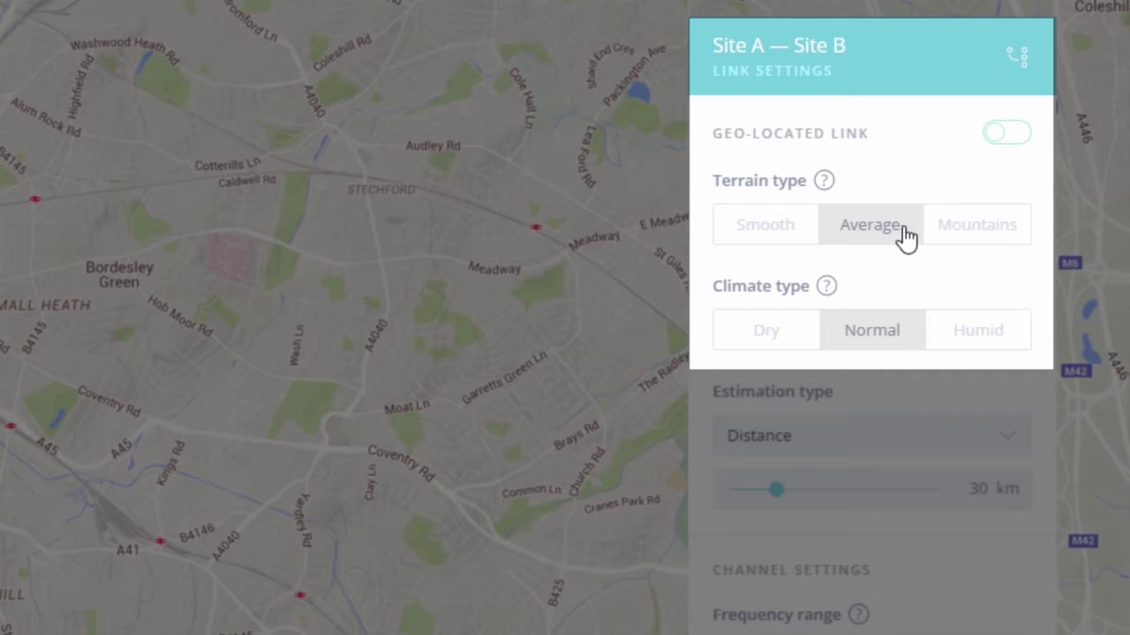
Step: Use Humid climate and Distance estimation with a 30 km link distance
{"action": "left_click", "coordinate": [988, 337]}
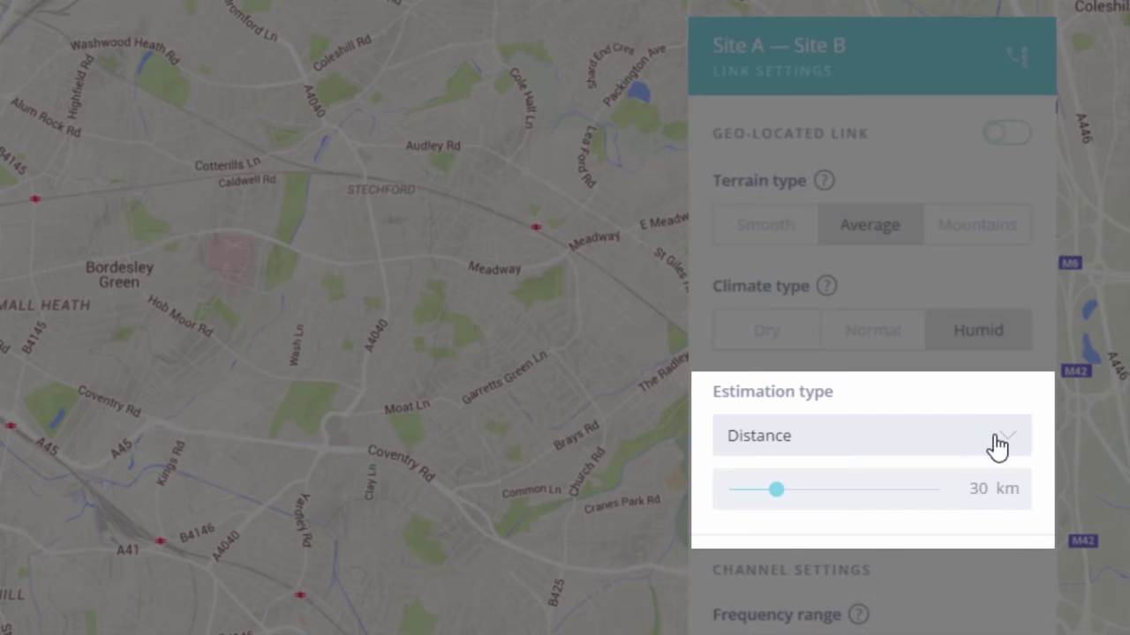
{"action": "left_click", "coordinate": [993, 445]}
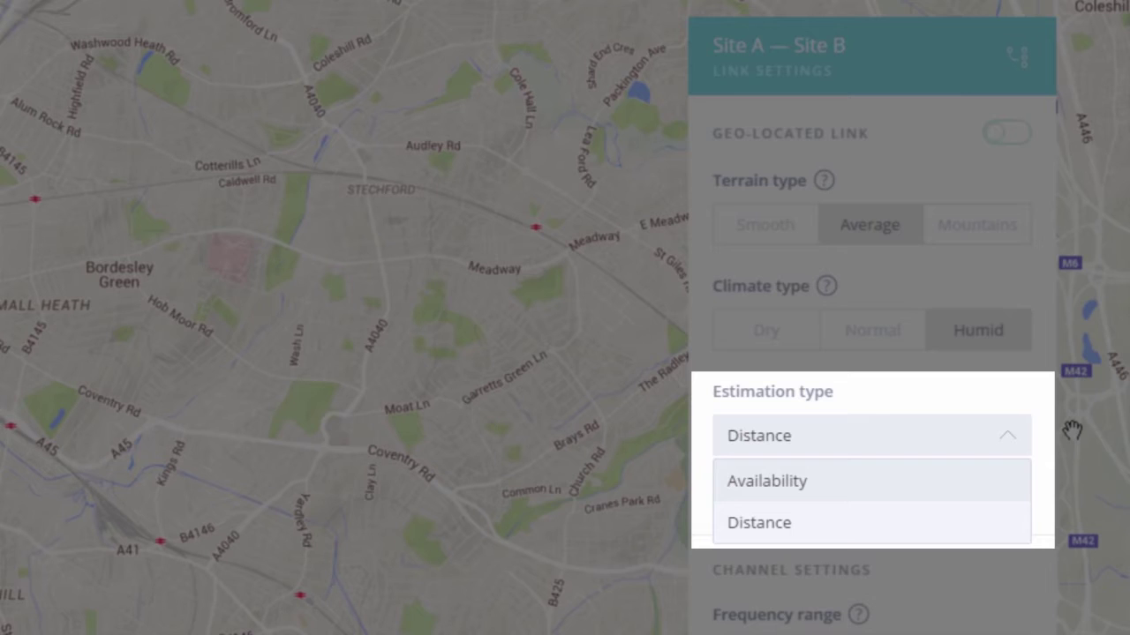
{"action": "left_click", "coordinate": [893, 528]}
{"action": "left_click_drag", "start_coordinate": [780, 496], "coordinate": [804, 497]}
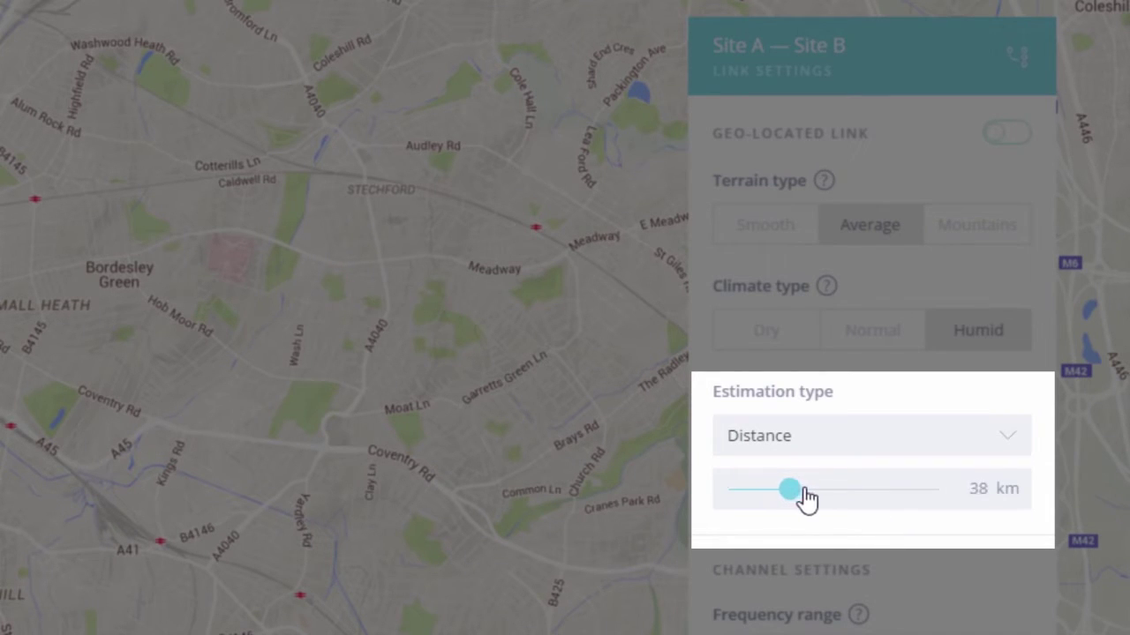
{"action": "left_click", "coordinate": [977, 490]}
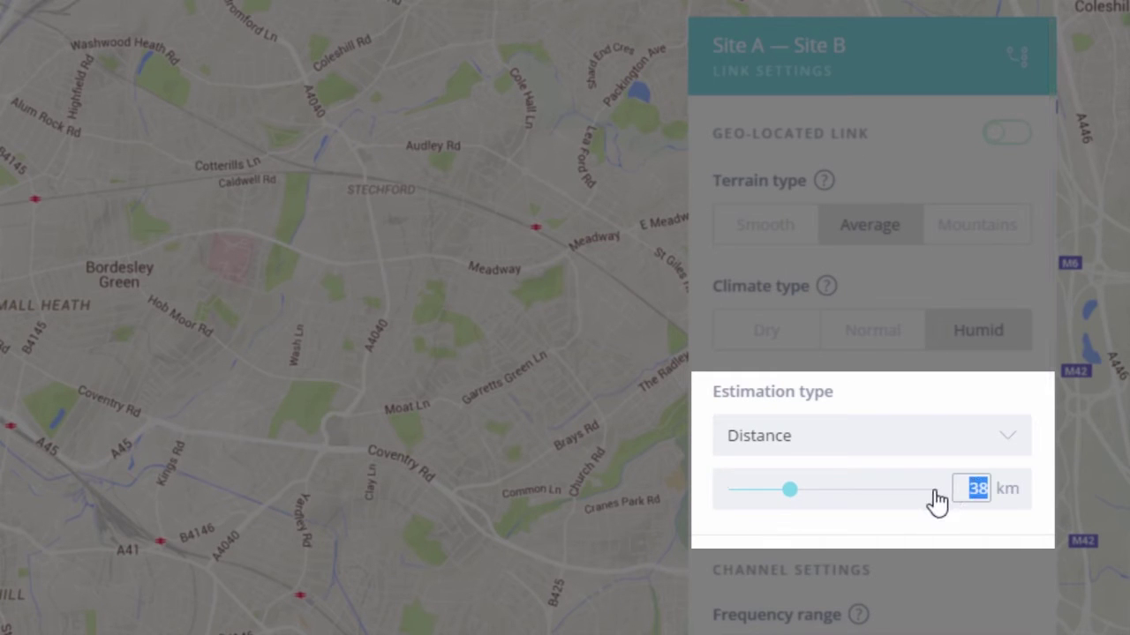
{"action": "type", "text": "30"}
{"action": "key", "text": "Return"}
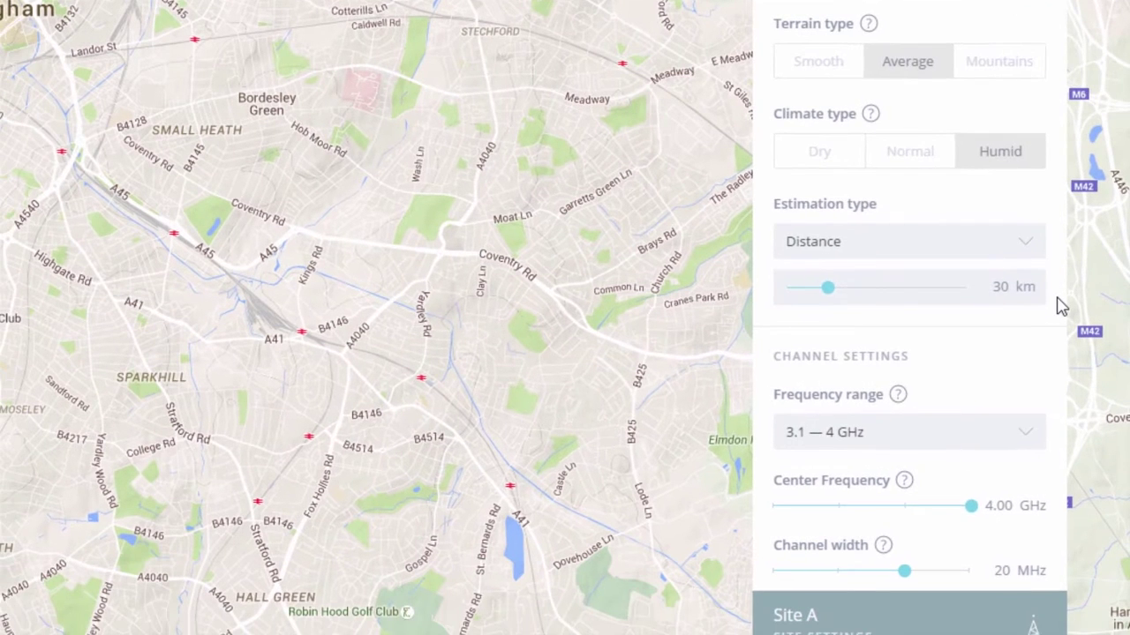
Step: Choose the 4.9–6 GHz frequency range with a 5.25 GHz center frequency
{"action": "scroll", "coordinate": [1062, 305], "scroll_direction": "down", "scroll_amount": 4}
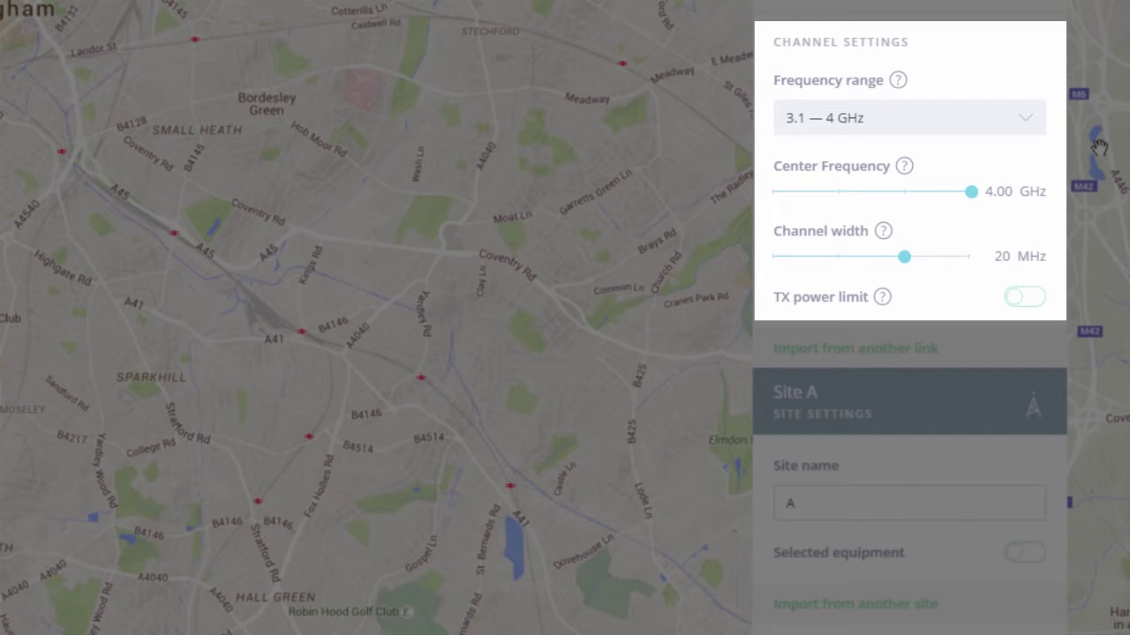
{"action": "left_click", "coordinate": [1023, 132]}
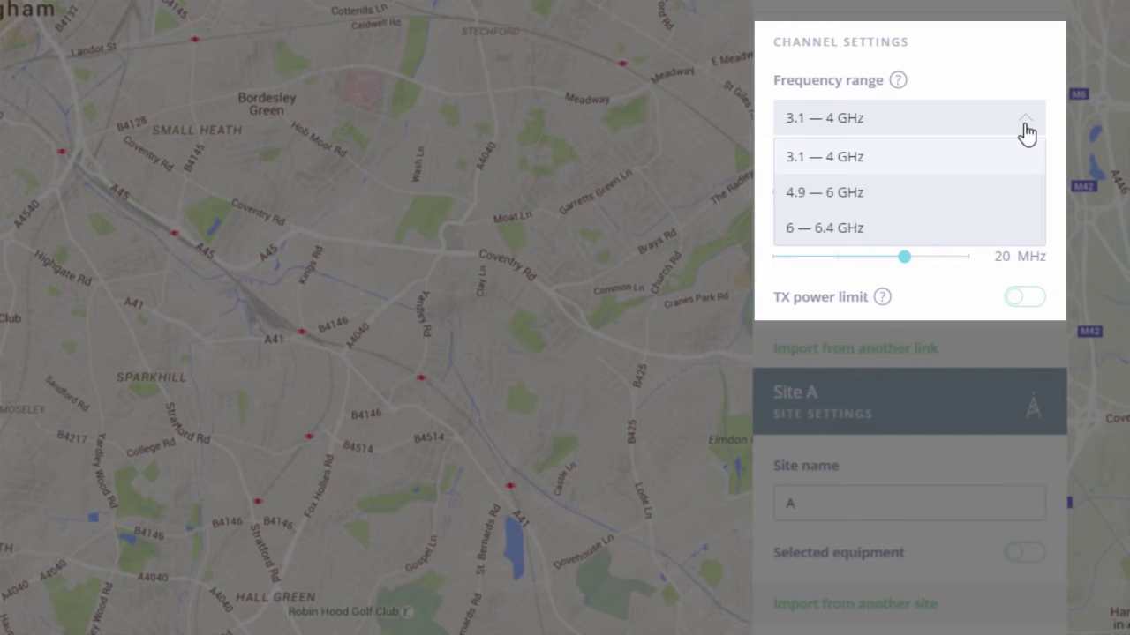
{"action": "left_click", "coordinate": [927, 194]}
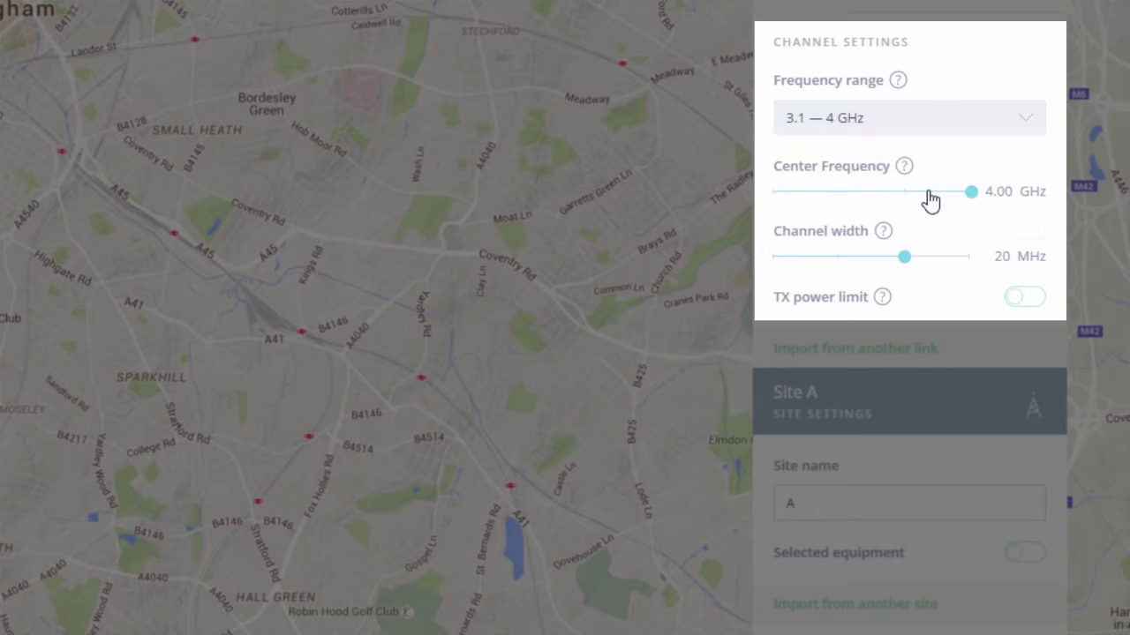
{"action": "left_click", "coordinate": [998, 189]}
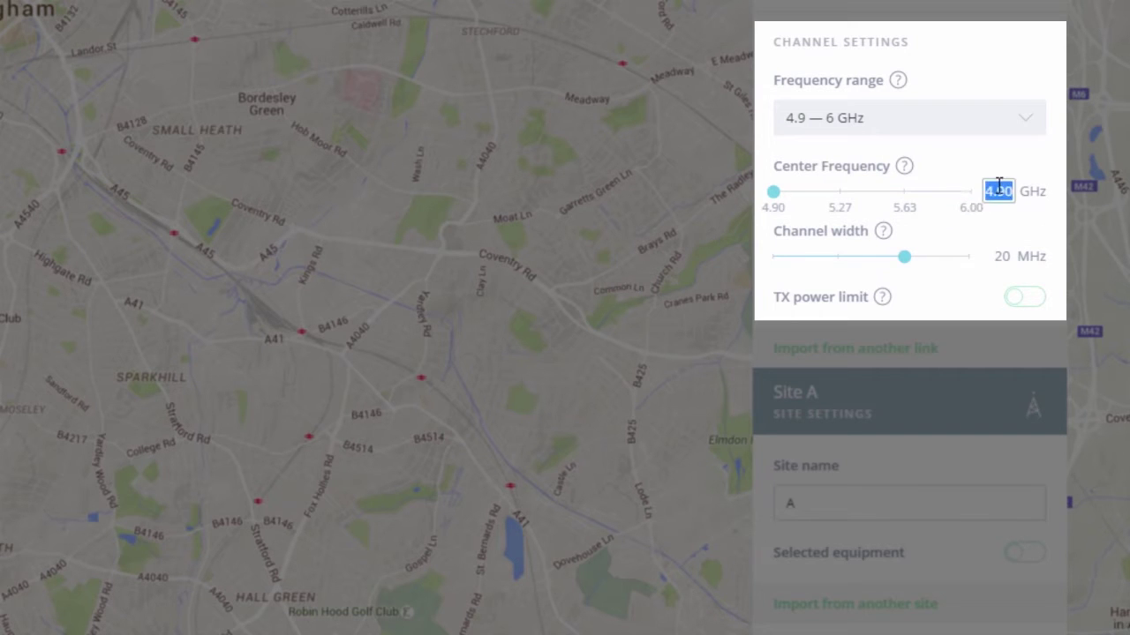
{"action": "key", "text": "BackSpace"}
{"action": "type", "text": "5.25"}
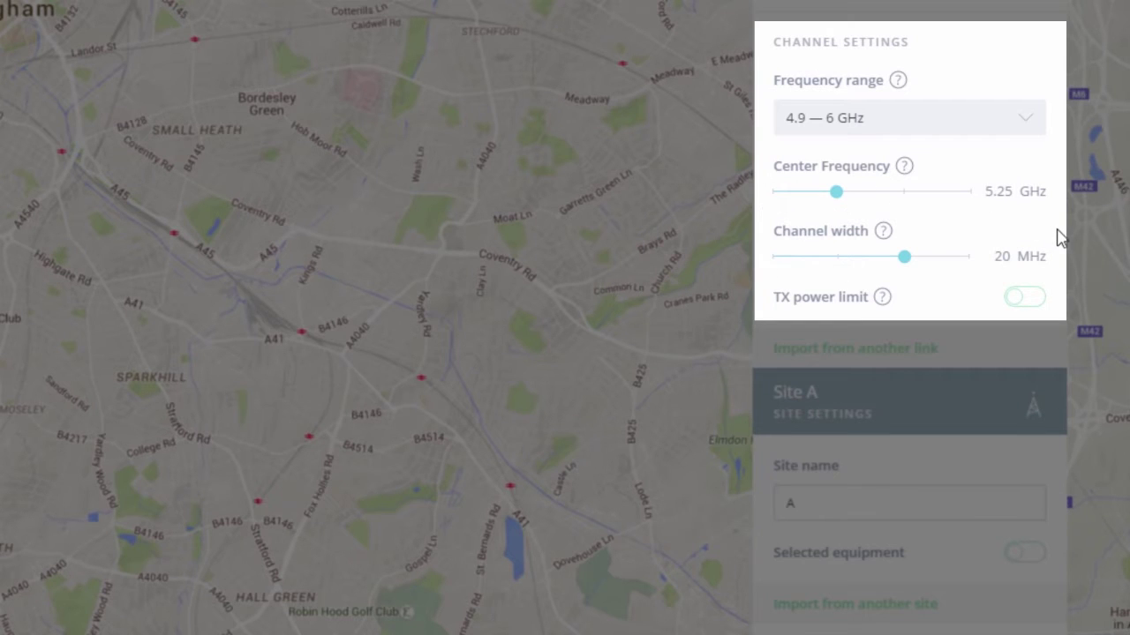
Step: Widen the channel to 40 MHz and limit TX power to 25 dBm
{"action": "left_click_drag", "start_coordinate": [904, 259], "coordinate": [955, 267]}
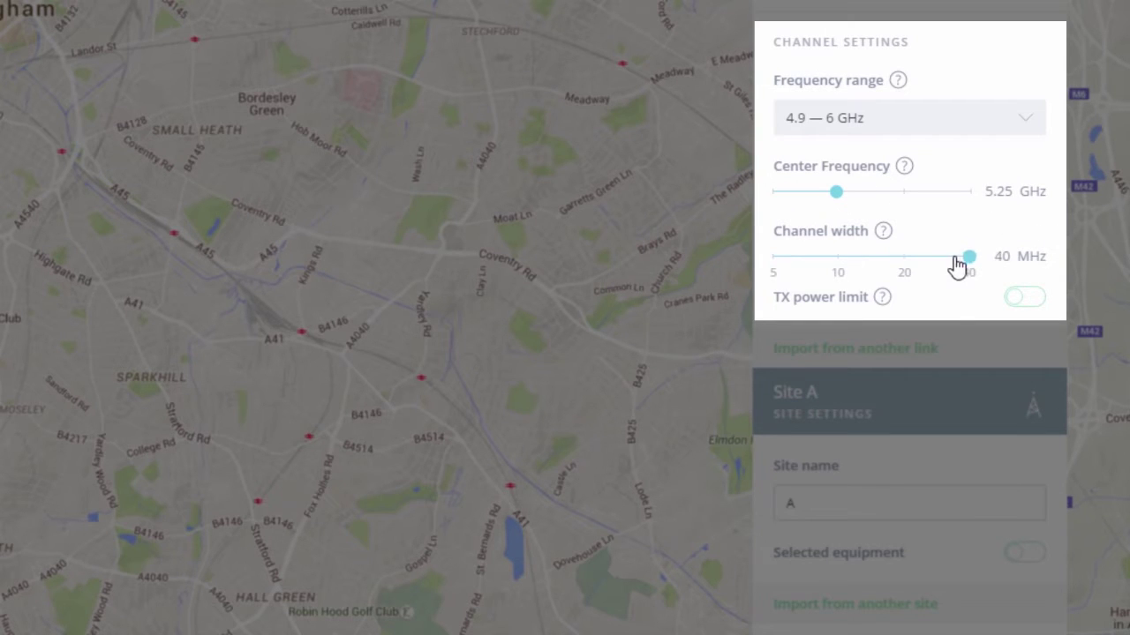
{"action": "left_click", "coordinate": [1024, 301]}
{"action": "left_click_drag", "start_coordinate": [938, 335], "coordinate": [950, 338]}
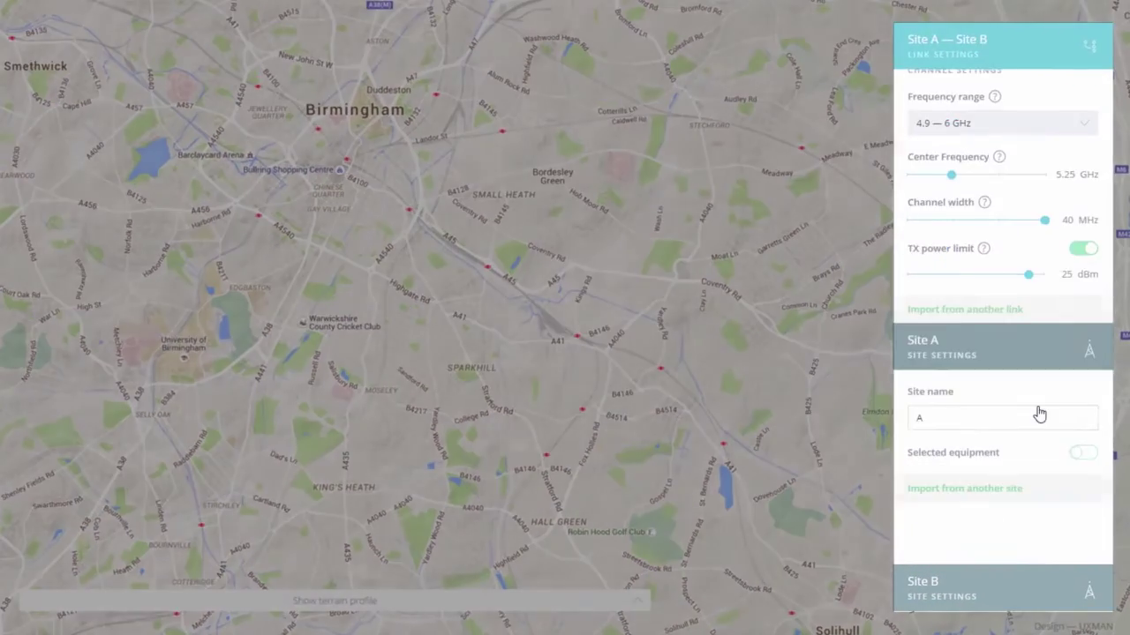
Step: Enable Selected equipment for Site A and browse its device, antenna and RF cable lists
{"action": "left_click", "coordinate": [1032, 499]}
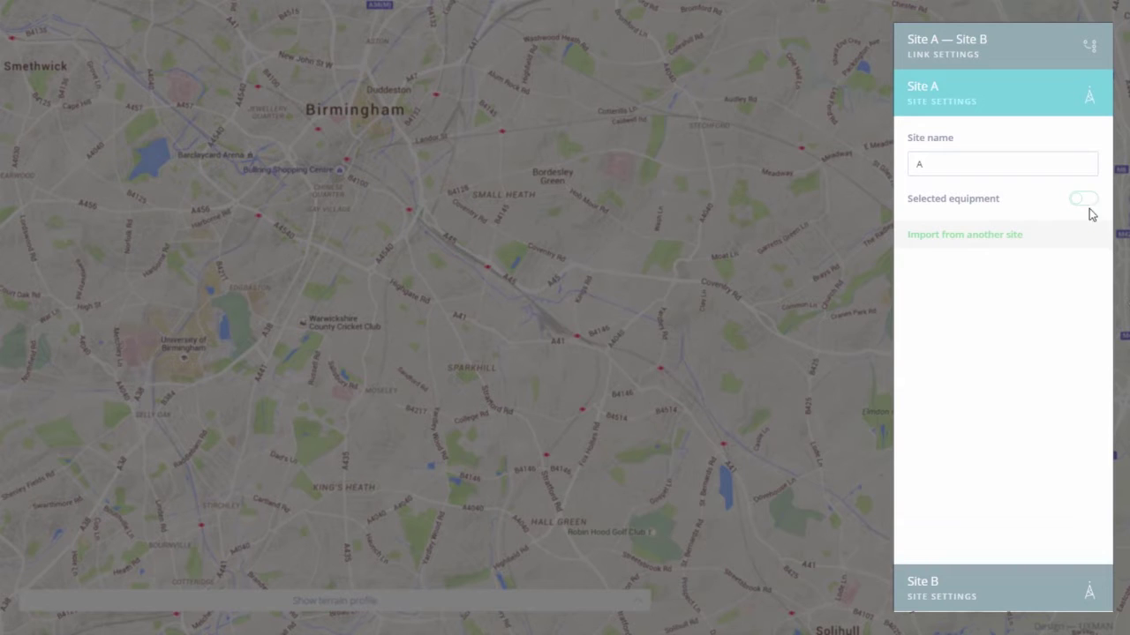
{"action": "left_click", "coordinate": [1083, 201]}
{"action": "left_click", "coordinate": [998, 273]}
{"action": "left_click", "coordinate": [1008, 276]}
{"action": "left_click", "coordinate": [1000, 331]}
{"action": "left_click", "coordinate": [999, 334]}
{"action": "left_click", "coordinate": [1002, 394]}
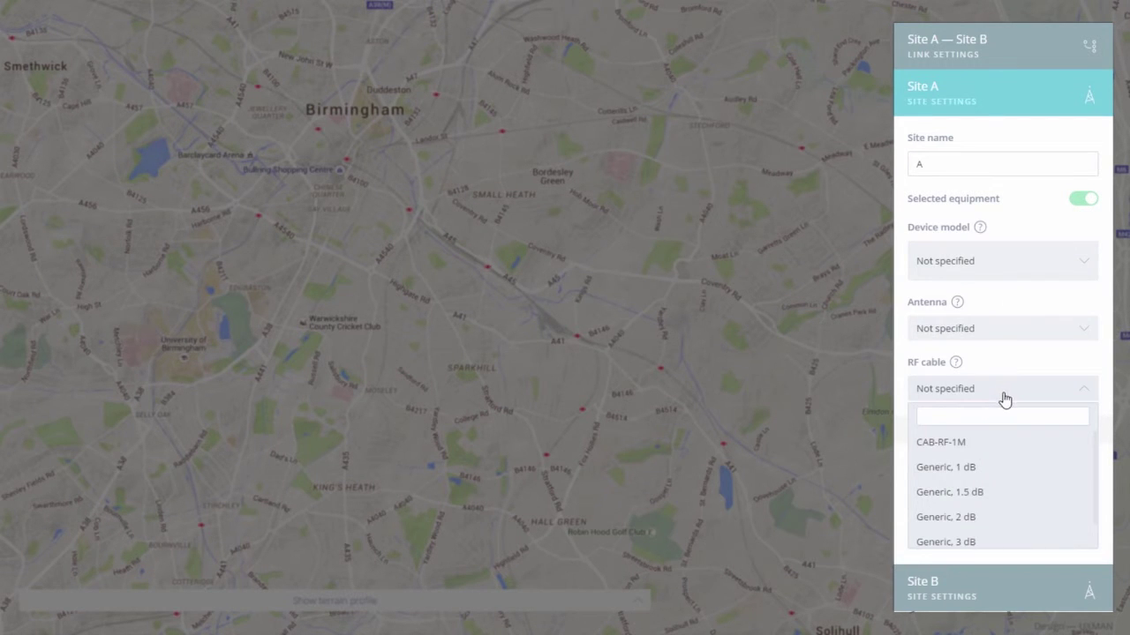
{"action": "left_click", "coordinate": [1005, 399]}
{"action": "left_click", "coordinate": [992, 440]}
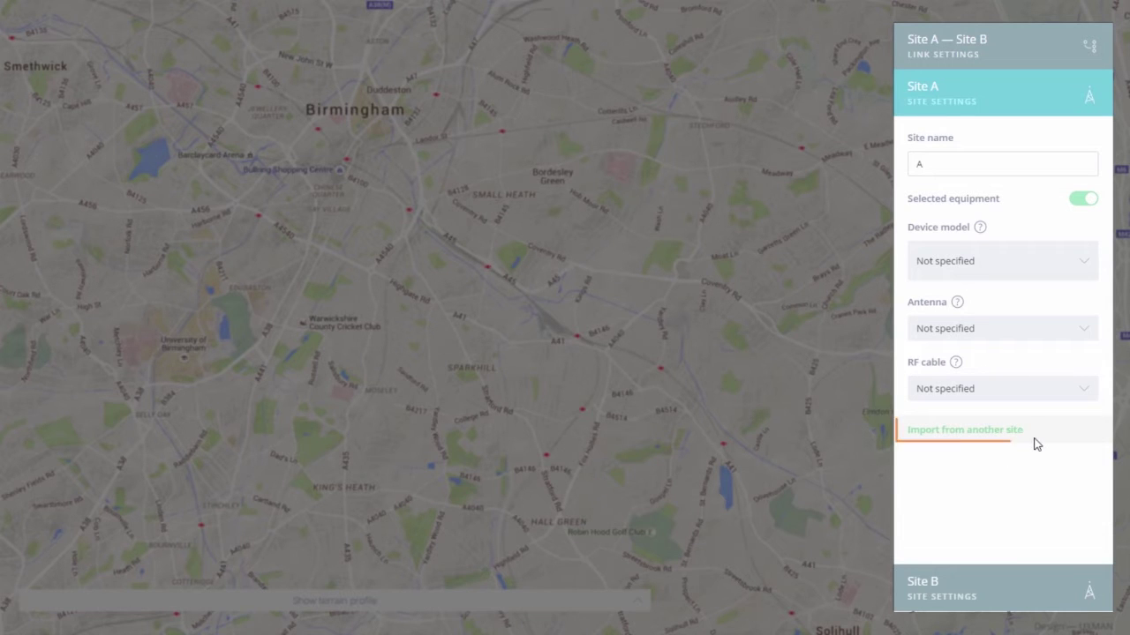
Step: Enable Selected equipment for Site B and check its device model list
{"action": "left_click", "coordinate": [1004, 593]}
{"action": "left_click", "coordinate": [1068, 251]}
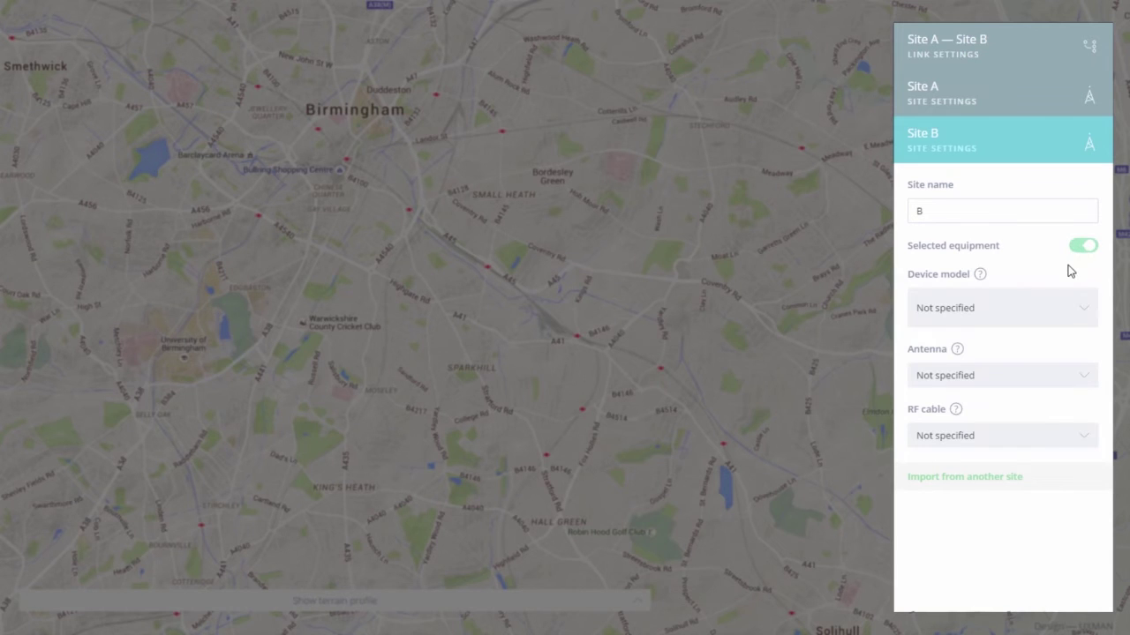
{"action": "left_click", "coordinate": [1004, 312]}
{"action": "left_click", "coordinate": [1018, 315]}
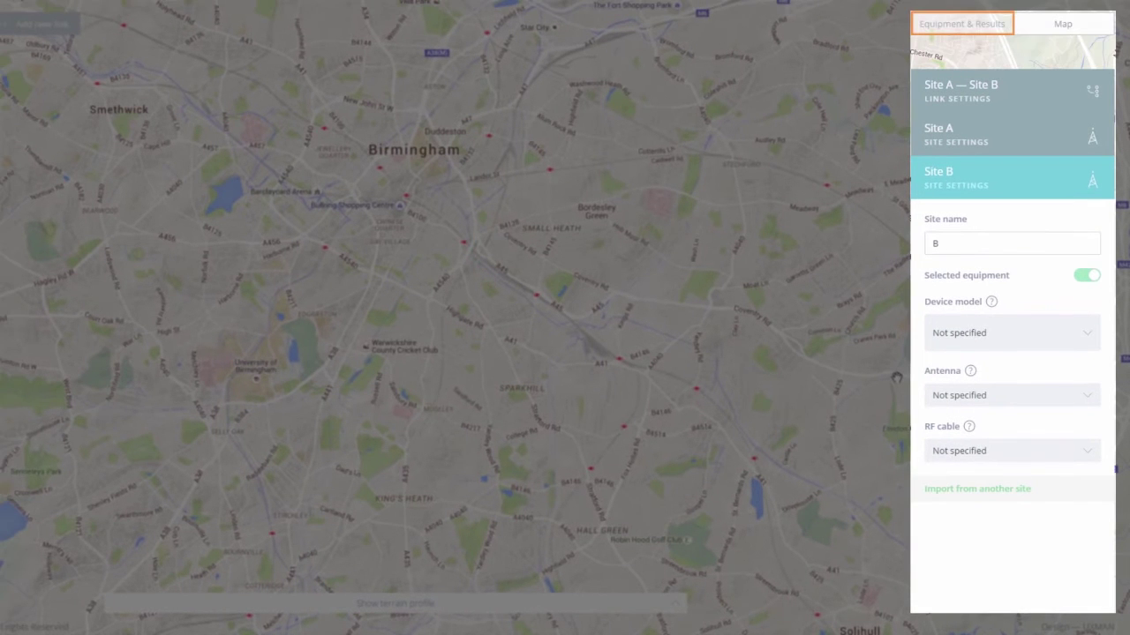
Step: Fit InfiLINK XG Xm/5.500.2x500.2x28 on Sites A and B, then view the Estimation Summary
{"action": "left_click", "coordinate": [944, 37]}
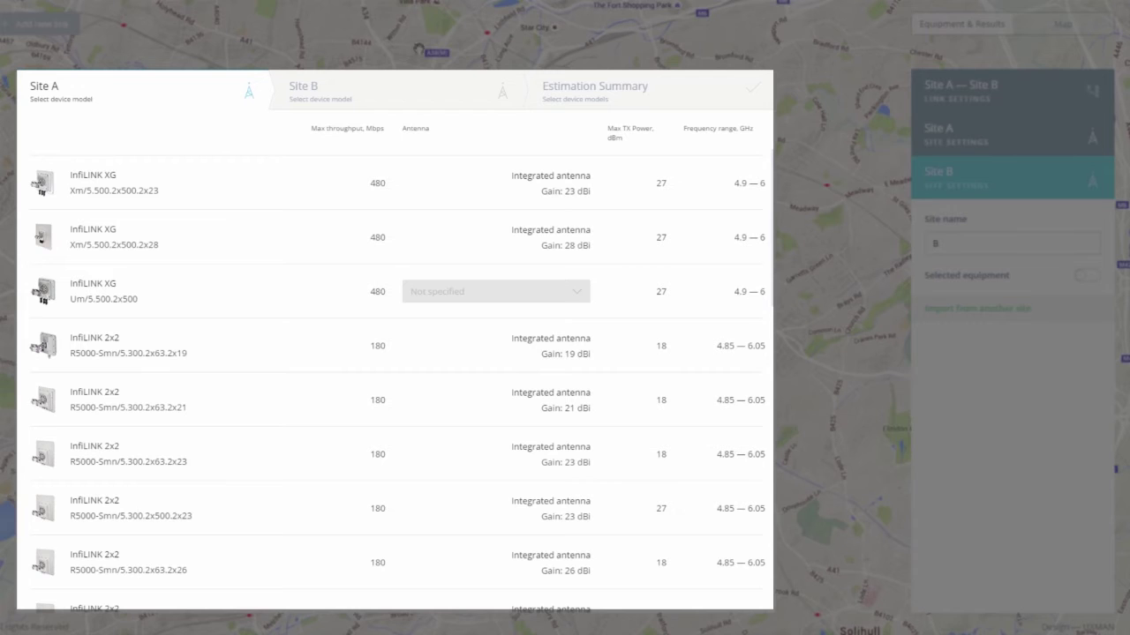
{"action": "left_click", "coordinate": [196, 233]}
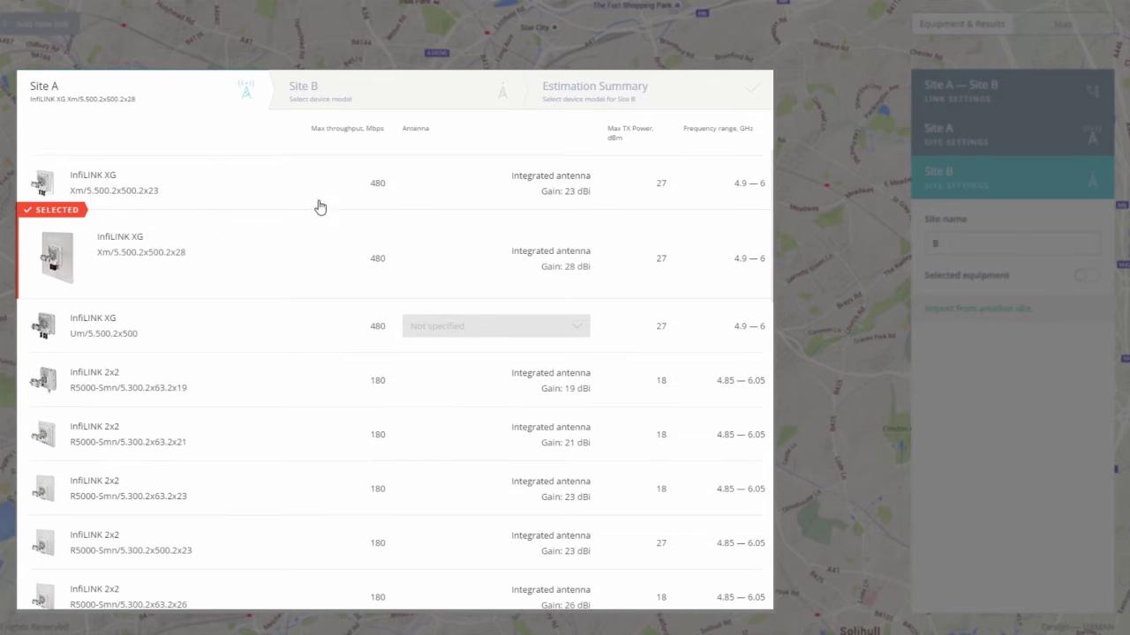
{"action": "left_click", "coordinate": [372, 102]}
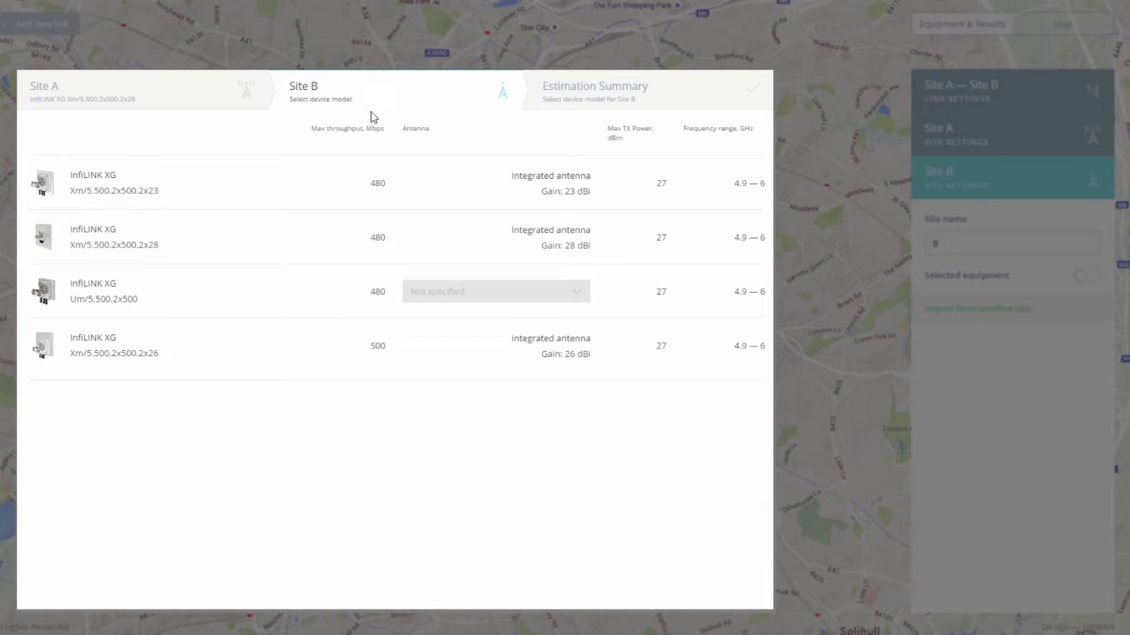
{"action": "left_click", "coordinate": [369, 243]}
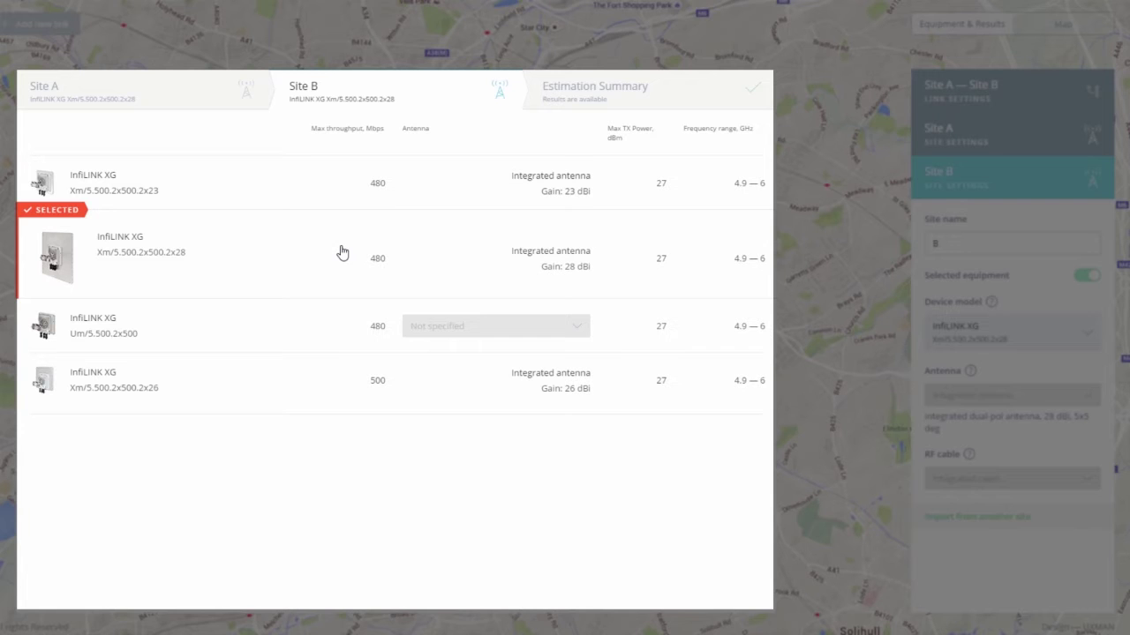
{"action": "left_click", "coordinate": [631, 99]}
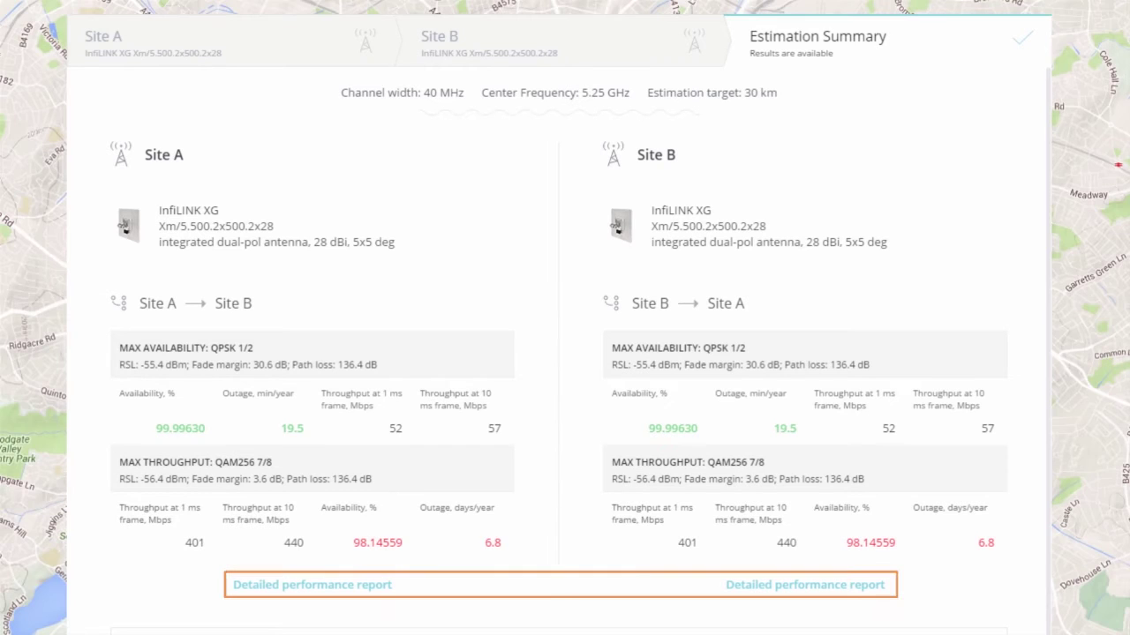
{"action": "left_click", "coordinate": [865, 587]}
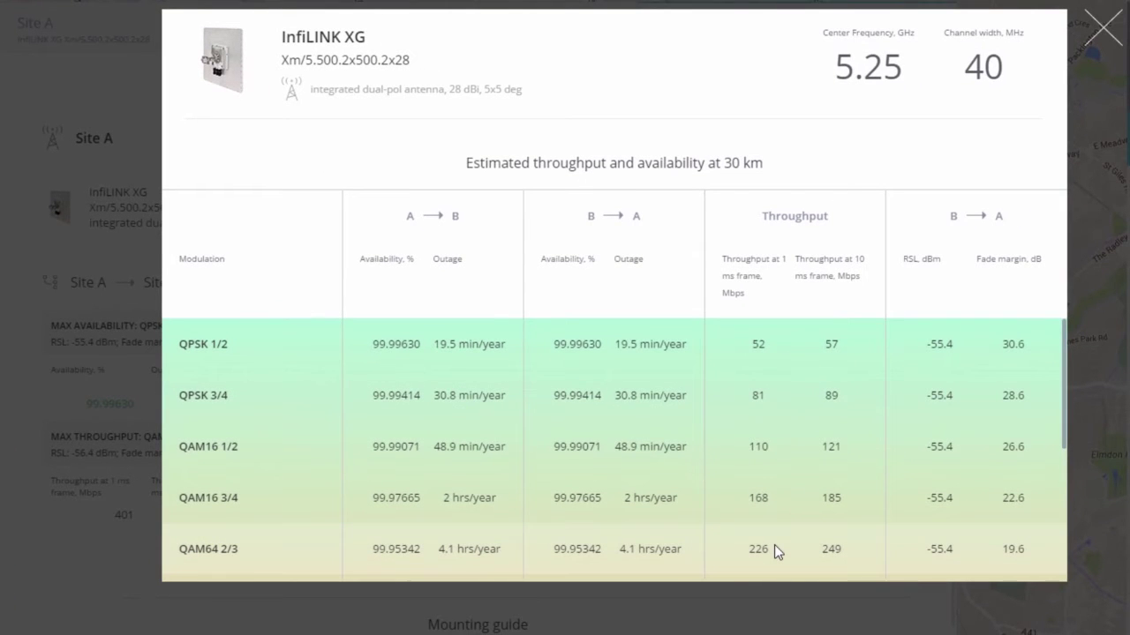
{"action": "scroll", "coordinate": [1064, 414], "scroll_direction": "down", "scroll_amount": 5}
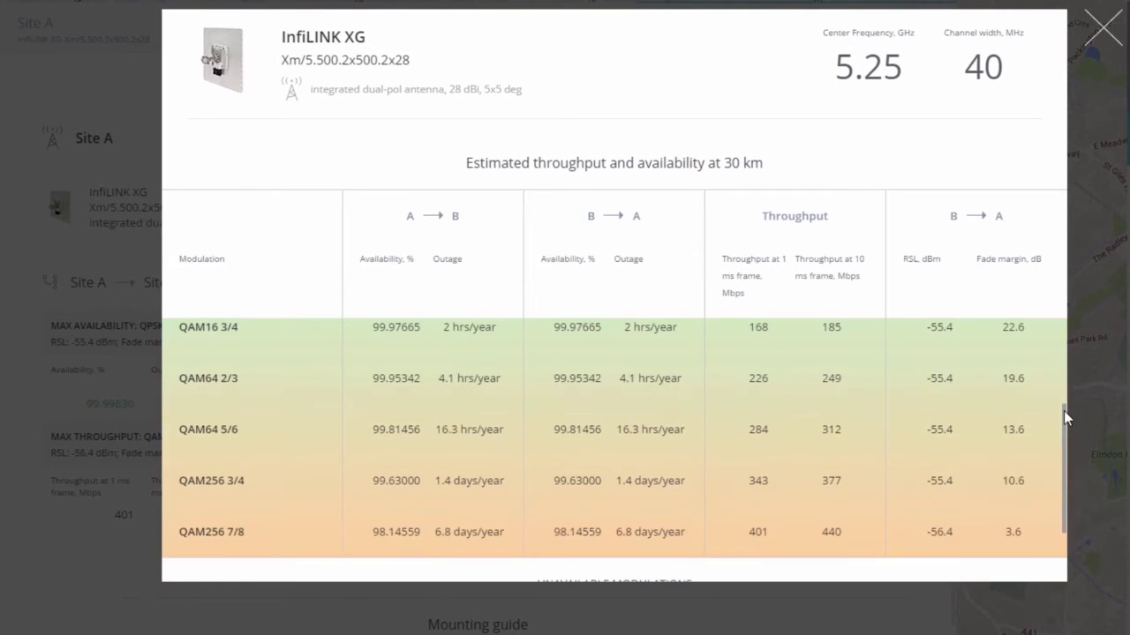
{"action": "scroll", "coordinate": [1063, 410], "scroll_direction": "down", "scroll_amount": 1}
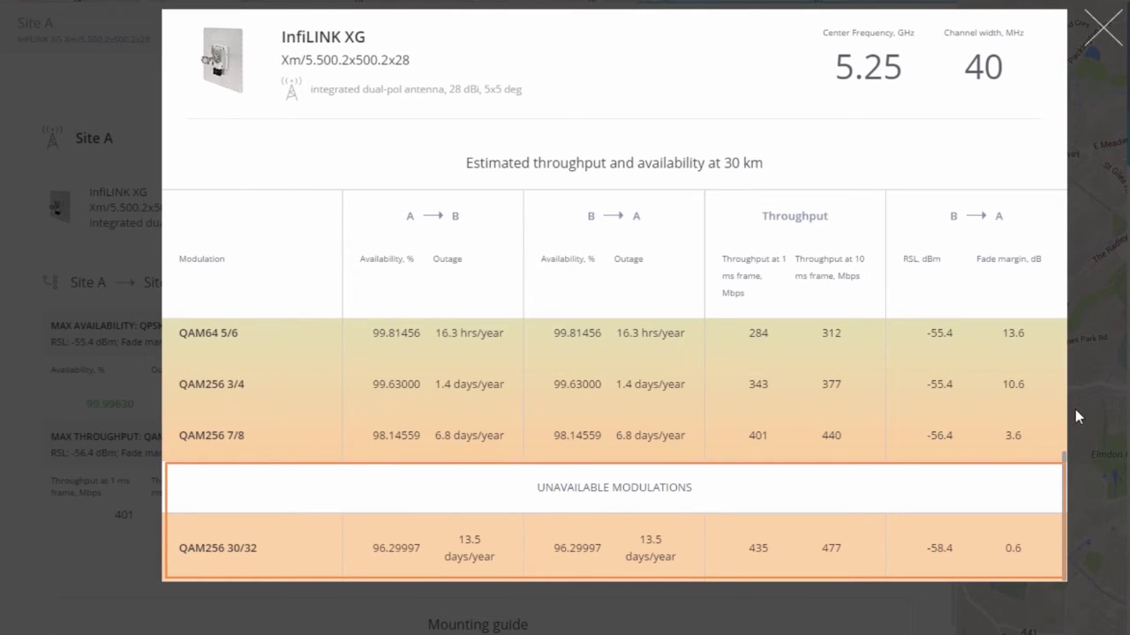
{"action": "left_click", "coordinate": [1101, 35]}
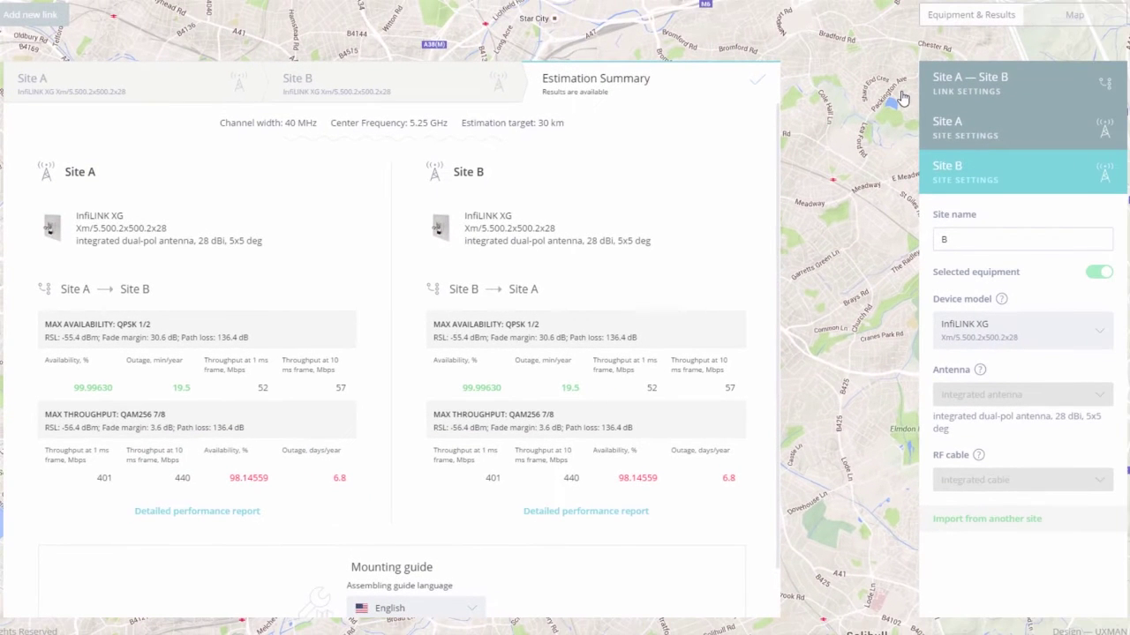
Step: Try a 44 km estimation distance, return to 30 km, and download the mounting guide report
{"action": "left_click", "coordinate": [936, 99]}
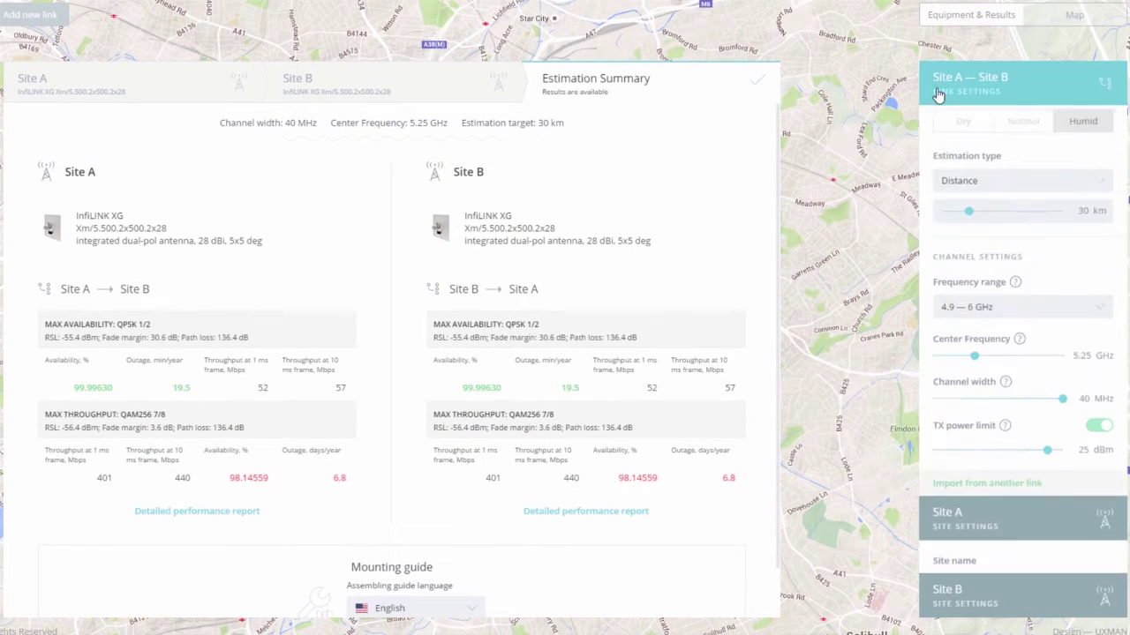
{"action": "left_click", "coordinate": [982, 329]}
{"action": "left_click_drag", "start_coordinate": [982, 333], "coordinate": [987, 332]}
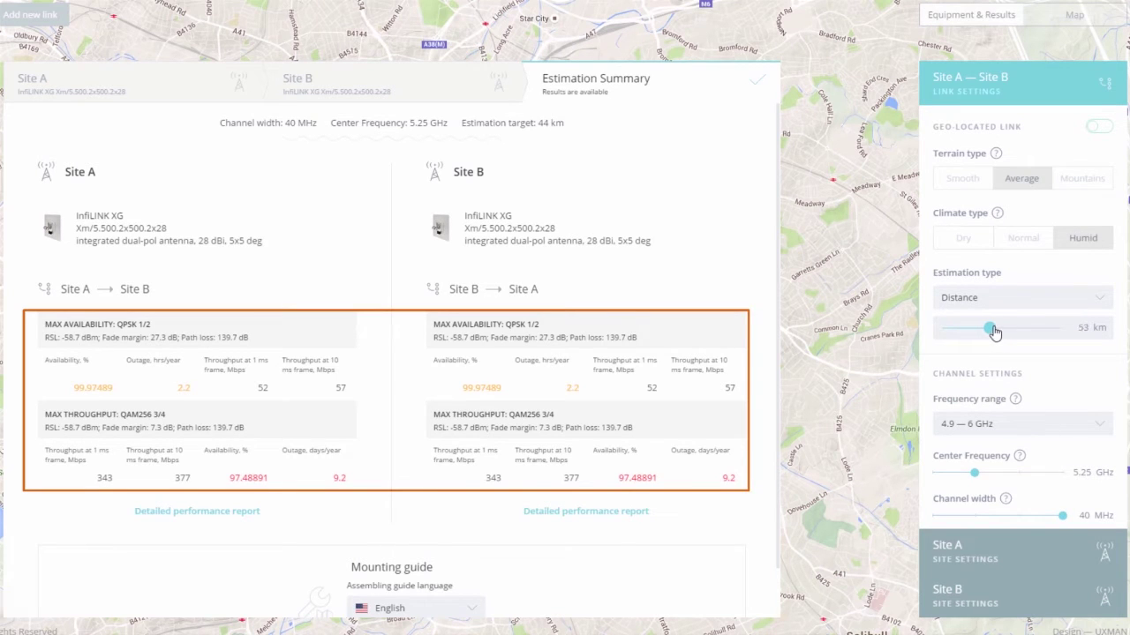
{"action": "left_click_drag", "start_coordinate": [989, 333], "coordinate": [973, 333]}
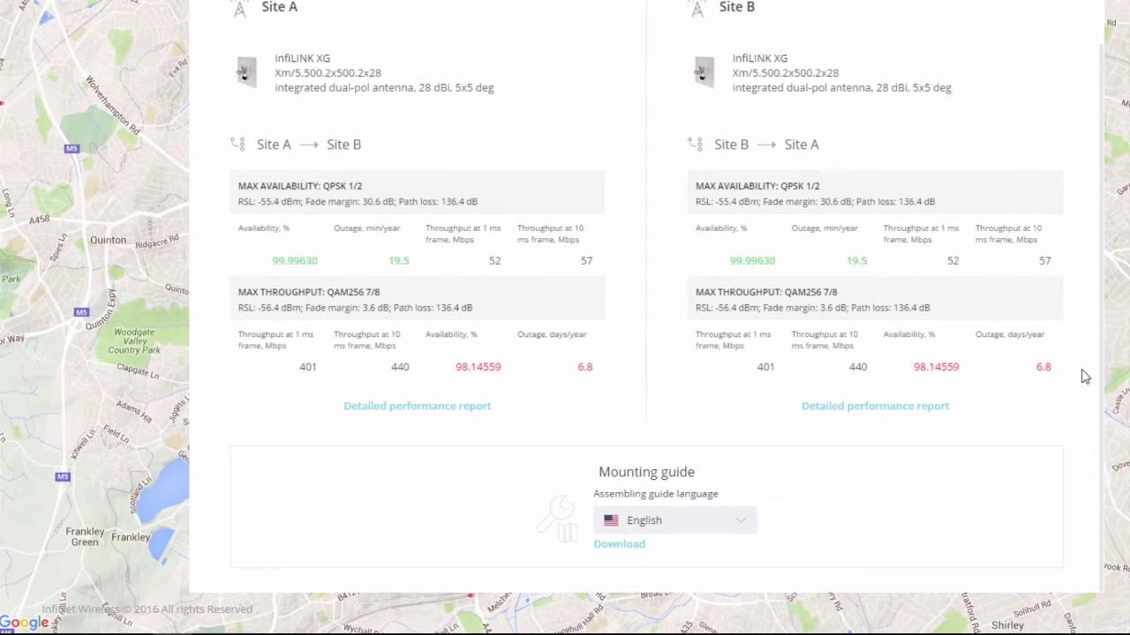
{"action": "left_click", "coordinate": [621, 544]}
{"action": "left_click", "coordinate": [121, 617]}
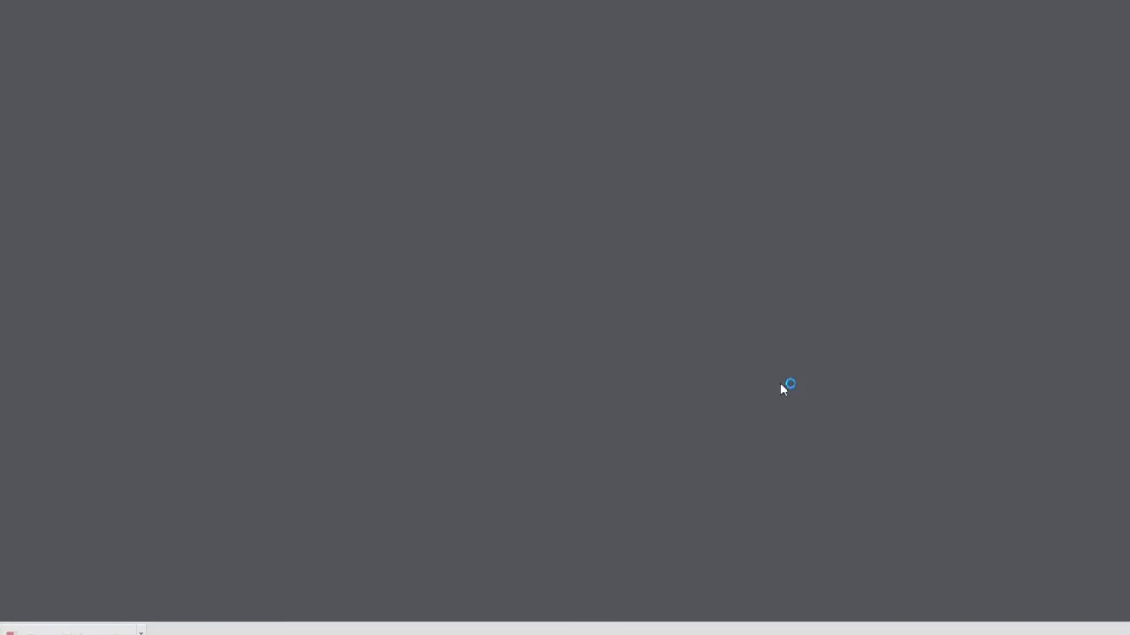
{"action": "scroll", "coordinate": [953, 353], "scroll_direction": "down", "scroll_amount": 8}
{"action": "scroll", "coordinate": [1006, 338], "scroll_direction": "down", "scroll_amount": 5}
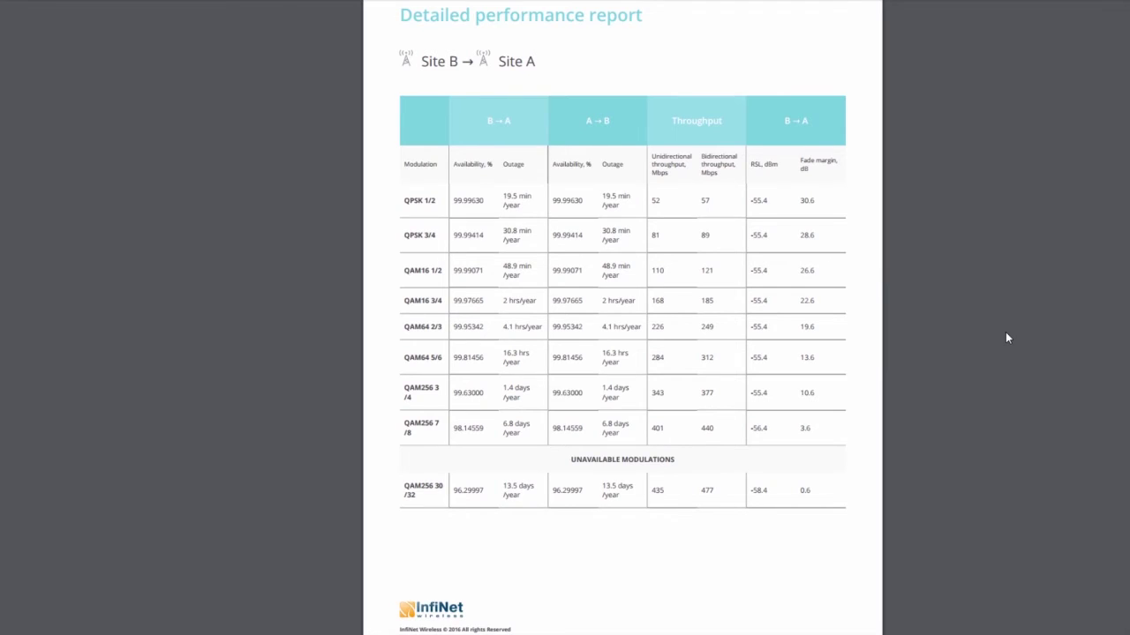
{"action": "scroll", "coordinate": [1006, 338], "scroll_direction": "down", "scroll_amount": 5}
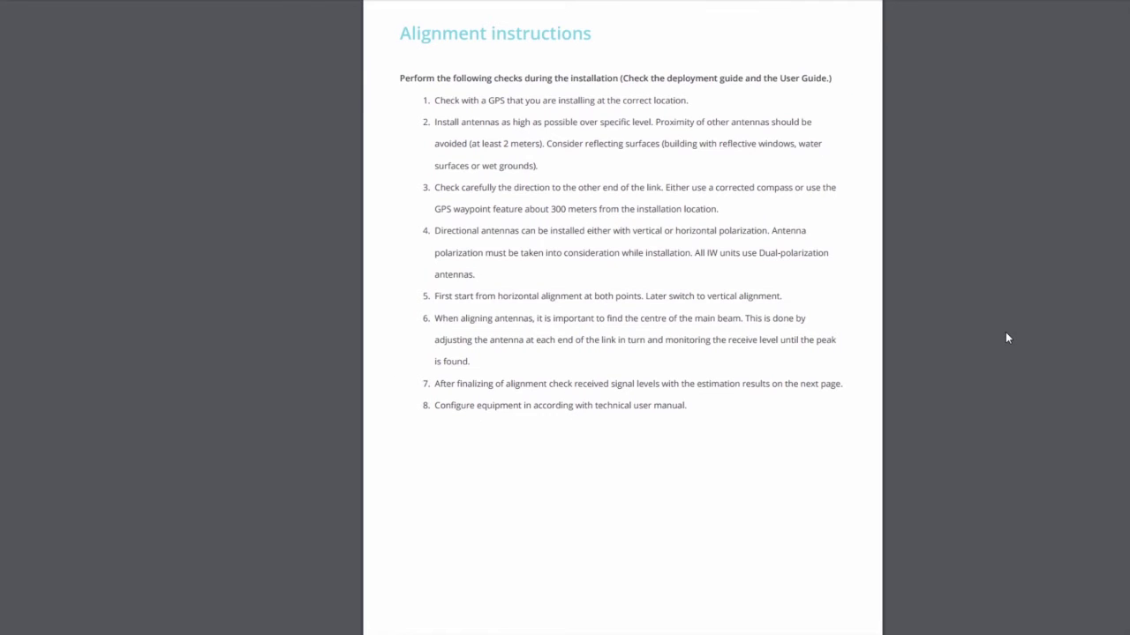
{"action": "key", "text": "Home"}
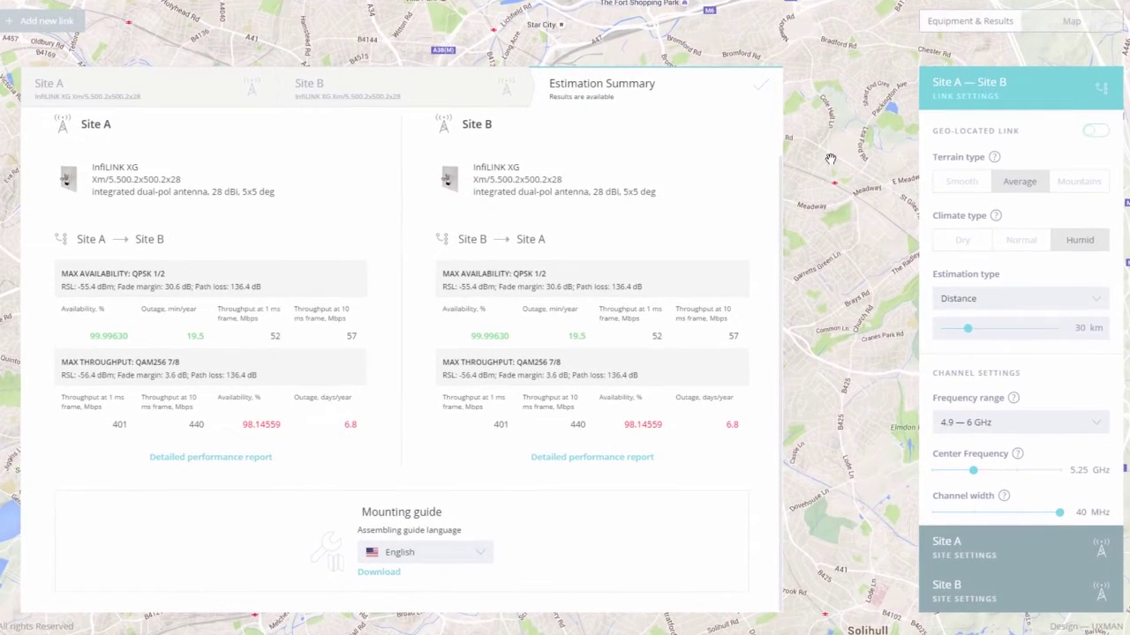
Step: Switch the estimation type to Availability with a 99.99900% target on the map view
{"action": "left_click", "coordinate": [1066, 21]}
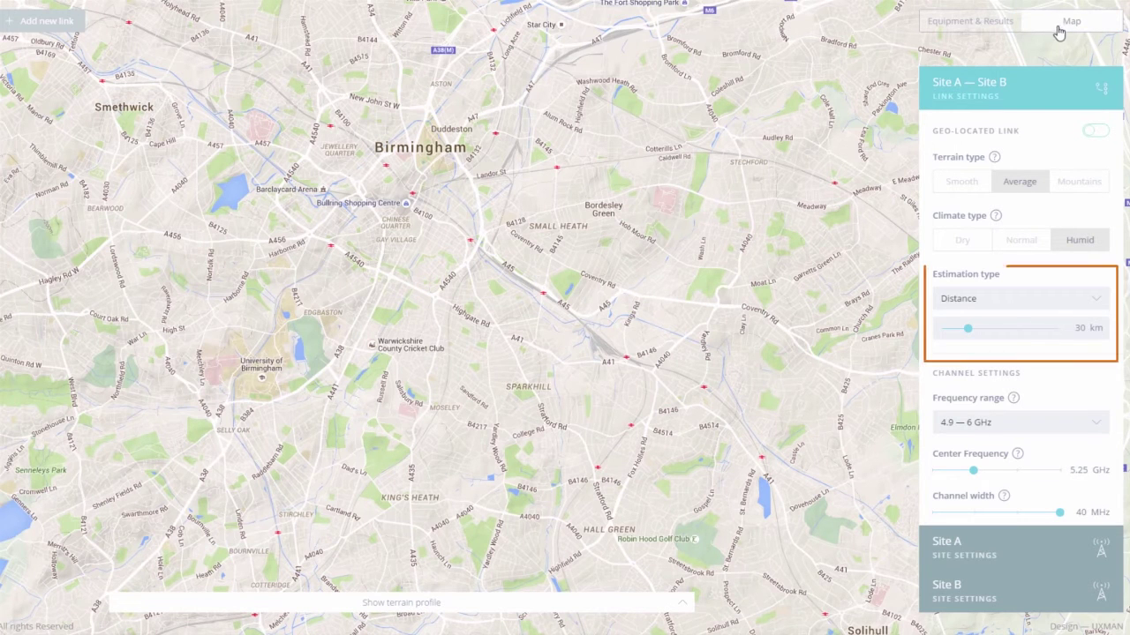
{"action": "left_click", "coordinate": [1098, 305]}
{"action": "left_click", "coordinate": [1098, 323]}
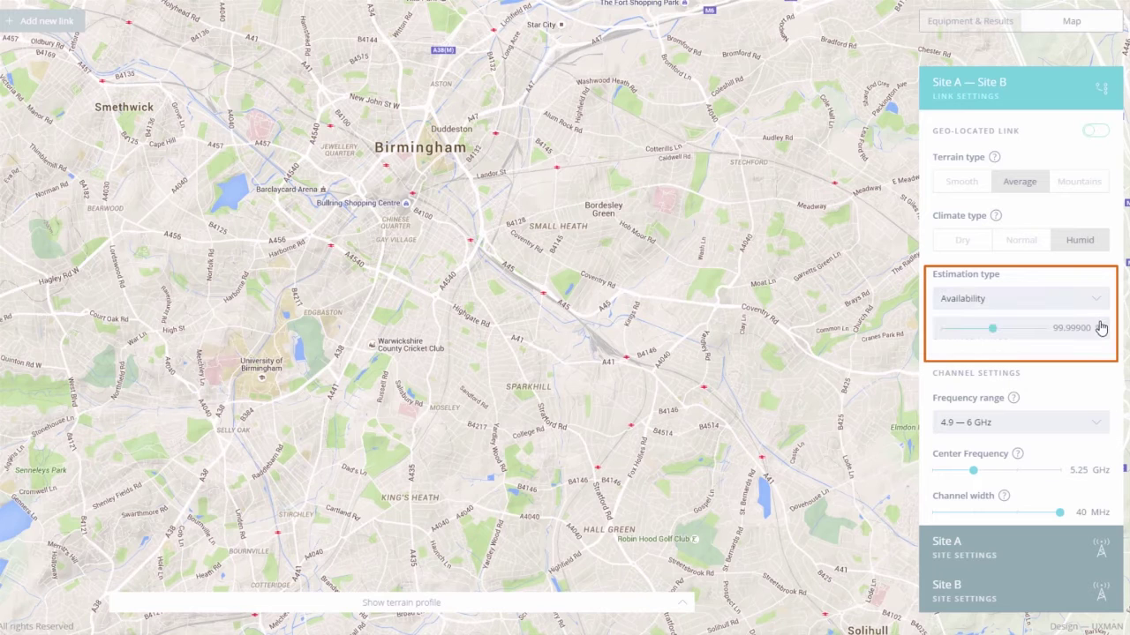
{"action": "left_click_drag", "start_coordinate": [1024, 330], "coordinate": [1004, 335]}
Step: Review Site B's device and the Estimation Summary in Equipment & Results
{"action": "left_click", "coordinate": [958, 20]}
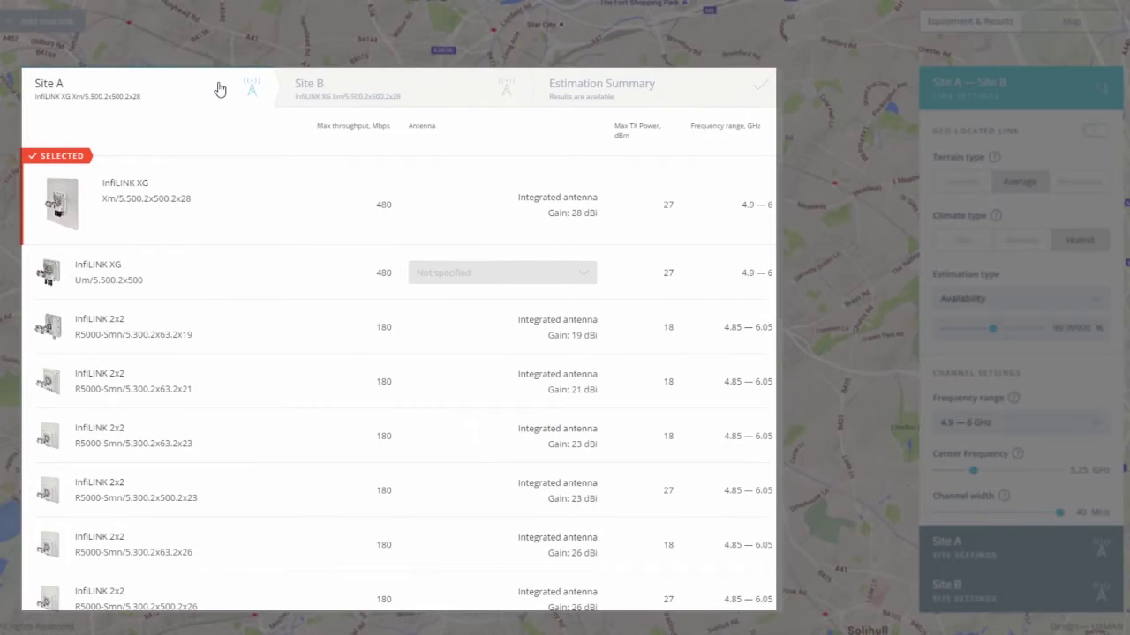
{"action": "left_click", "coordinate": [343, 85]}
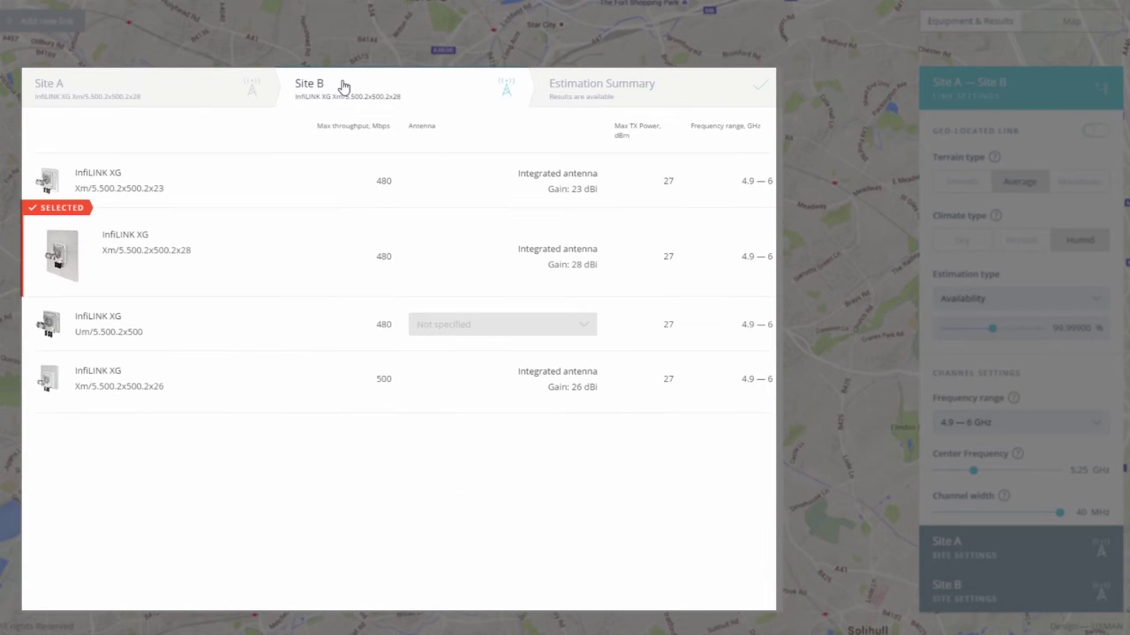
{"action": "left_click", "coordinate": [605, 89]}
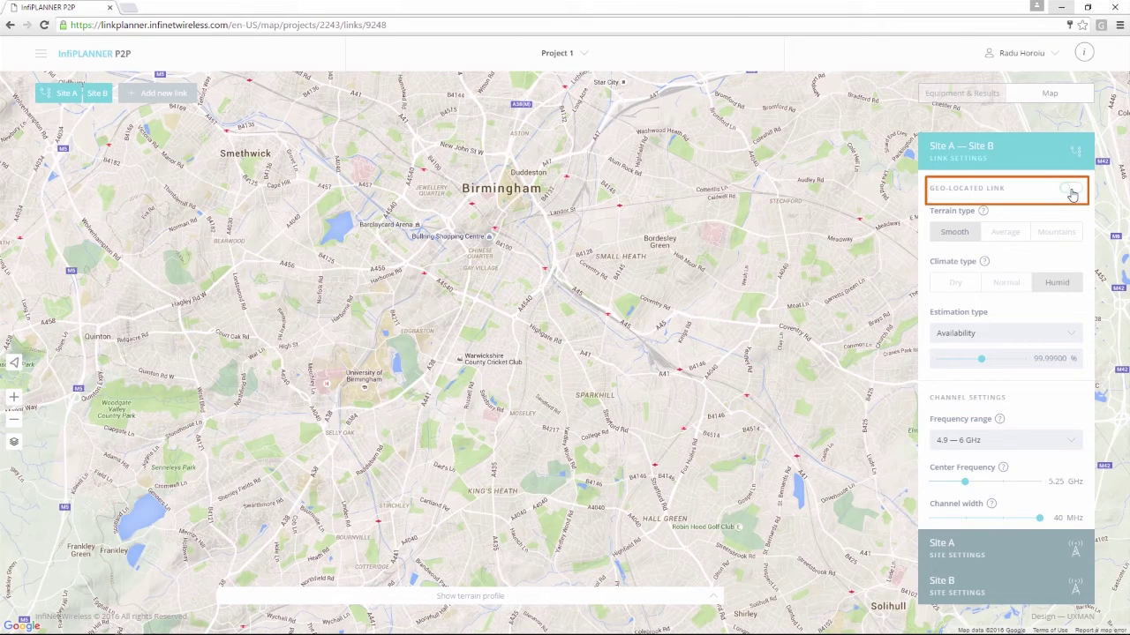
Step: Turn the Geo-located link back on so the A–B line shows on the Birmingham map
{"action": "left_click", "coordinate": [1071, 191]}
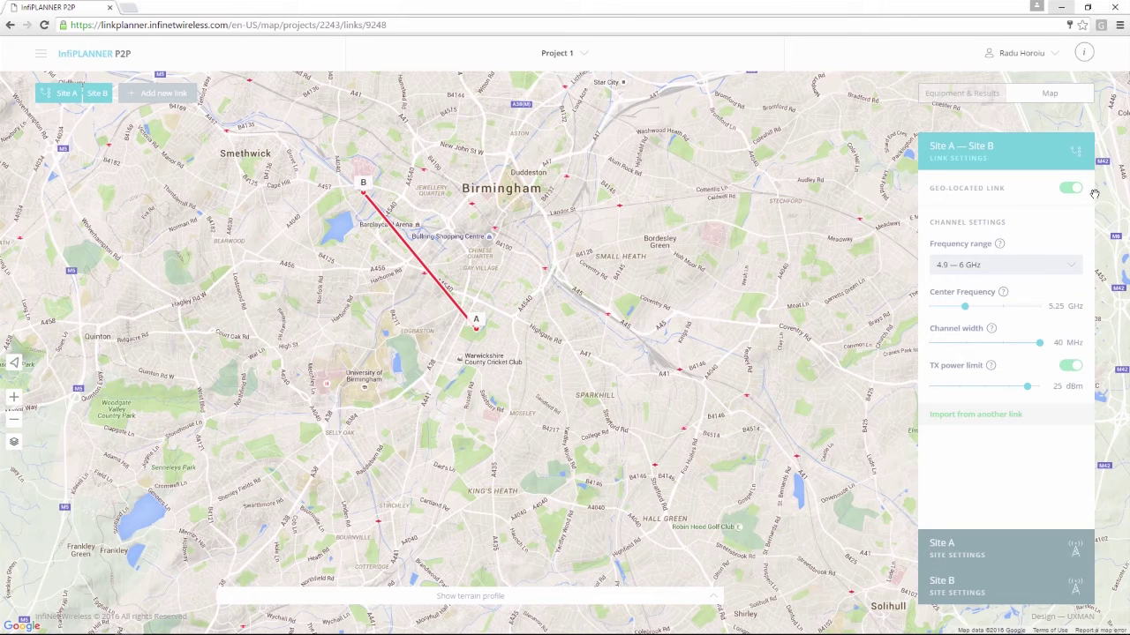
{"action": "left_click", "coordinate": [1005, 549]}
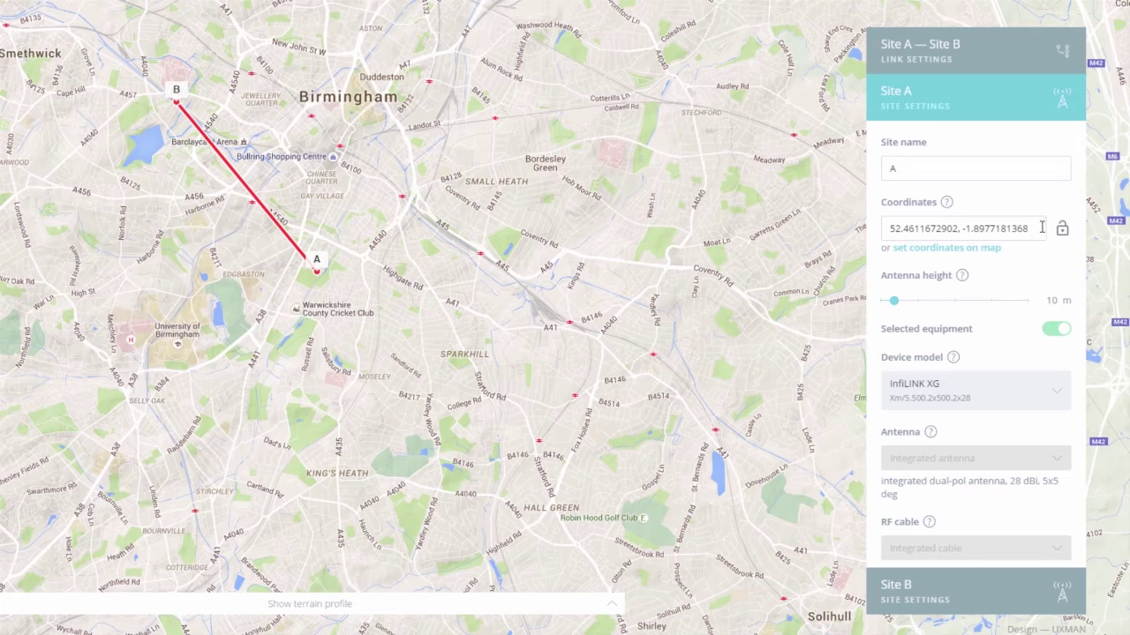
Step: Place Site B on the map east of Site A, at 52.4596506641, -1.8446747713
{"action": "left_click_drag", "start_coordinate": [1029, 228], "coordinate": [870, 229]}
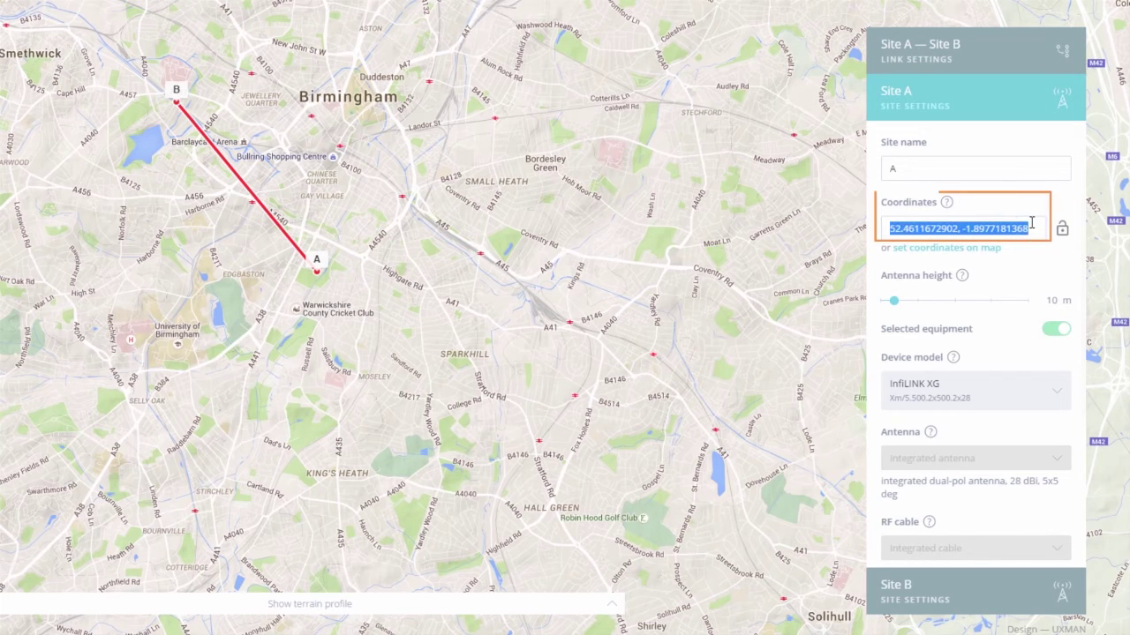
{"action": "left_click", "coordinate": [947, 205]}
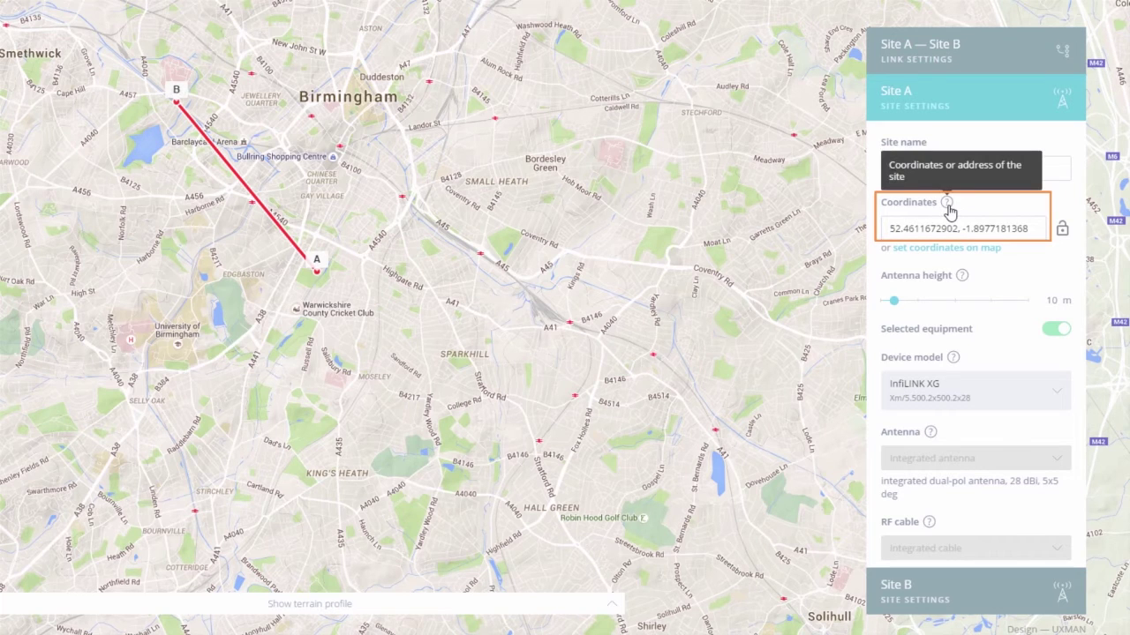
{"action": "left_click", "coordinate": [988, 589]}
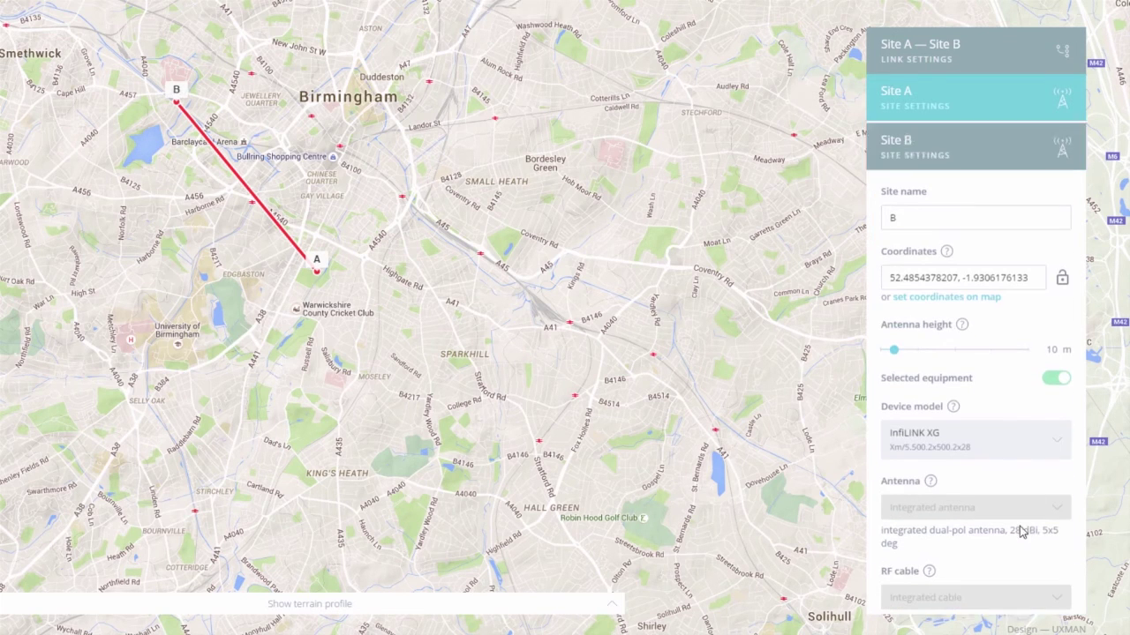
{"action": "left_click", "coordinate": [964, 296]}
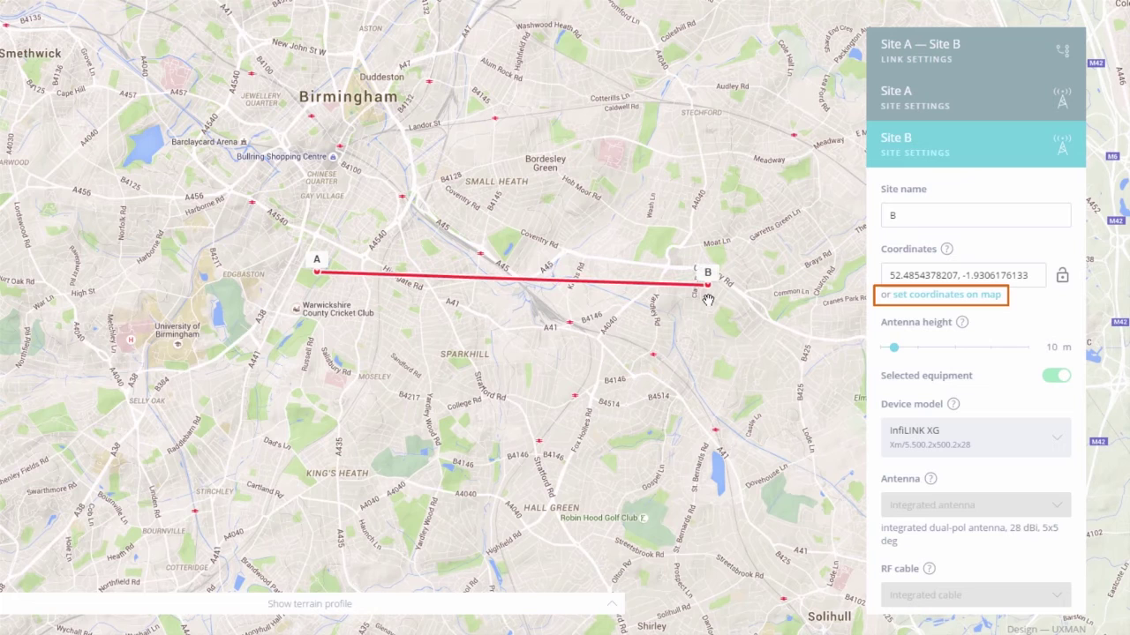
{"action": "left_click", "coordinate": [708, 300]}
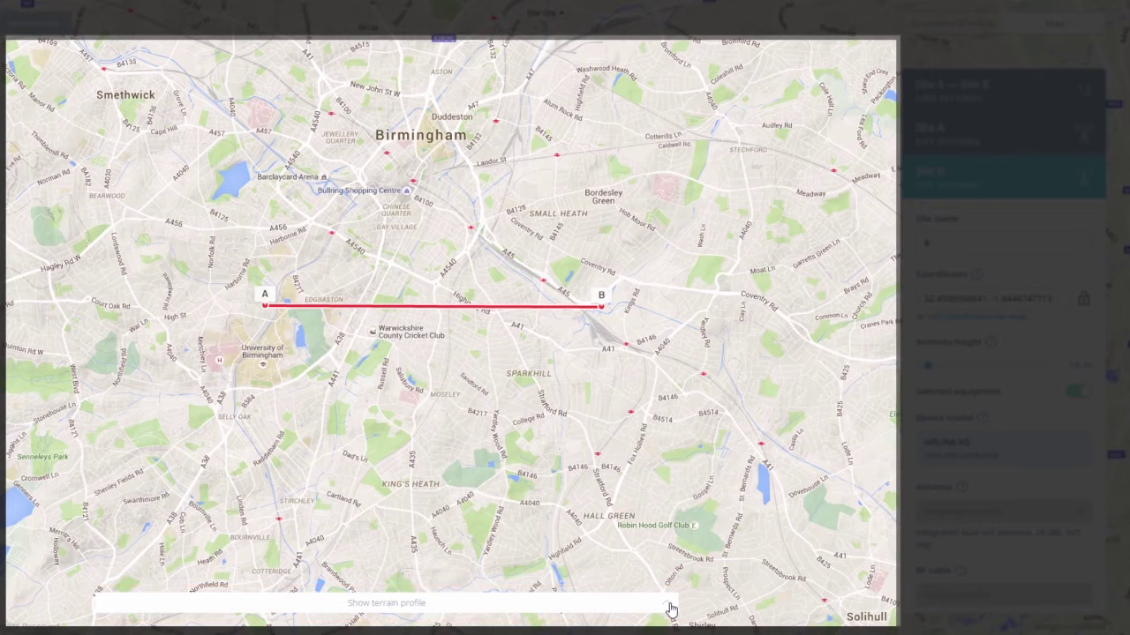
Step: Show the A–B terrain profile and raise both Site A and Site B antennas to 25 m
{"action": "left_click", "coordinate": [671, 609]}
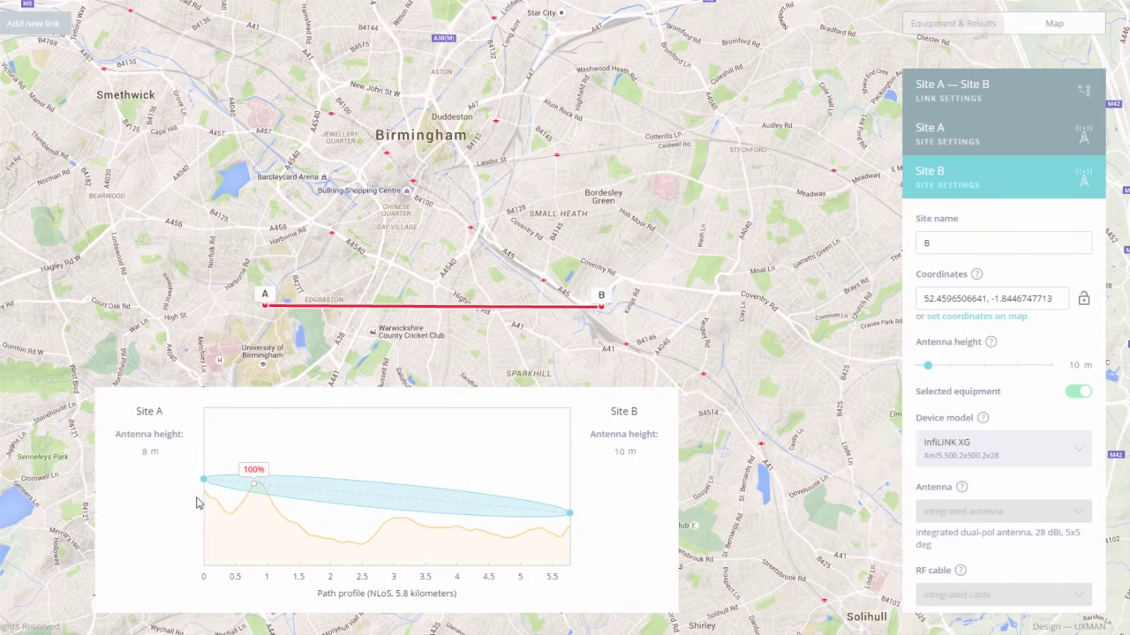
{"action": "left_click_drag", "start_coordinate": [204, 483], "coordinate": [204, 457]}
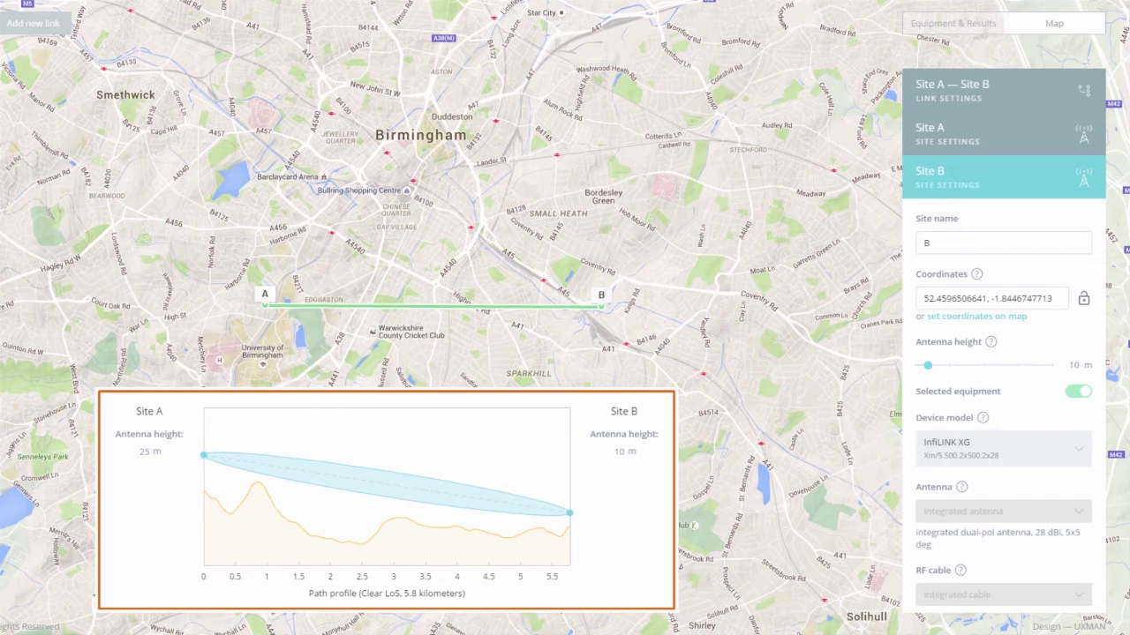
{"action": "double_click", "coordinate": [1071, 365]}
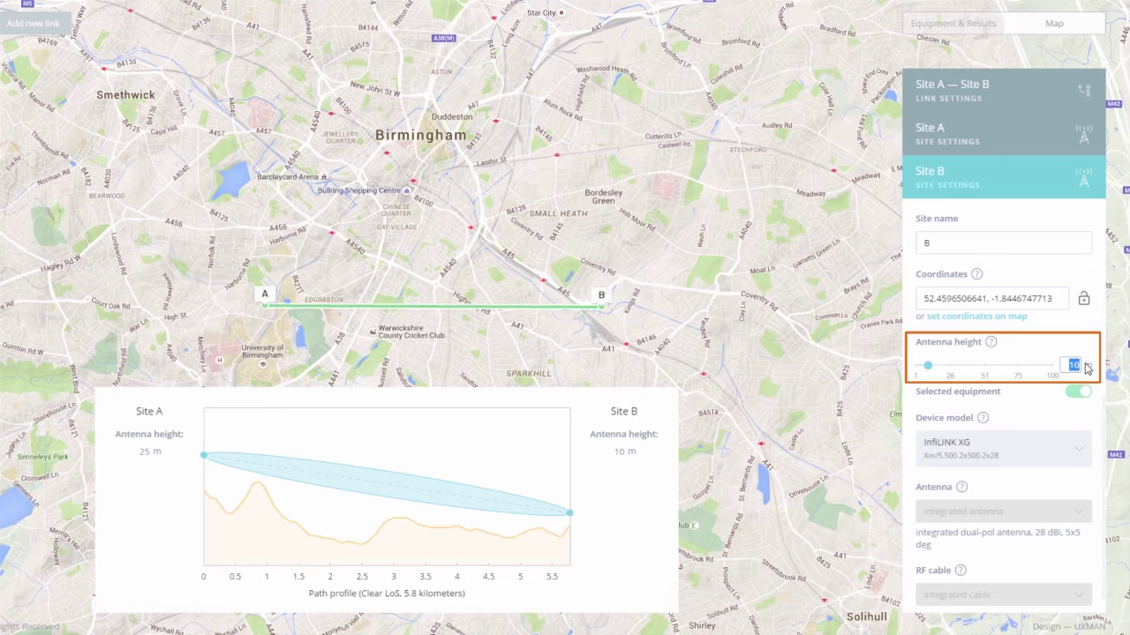
{"action": "type", "text": "25"}
{"action": "key", "text": "Return"}
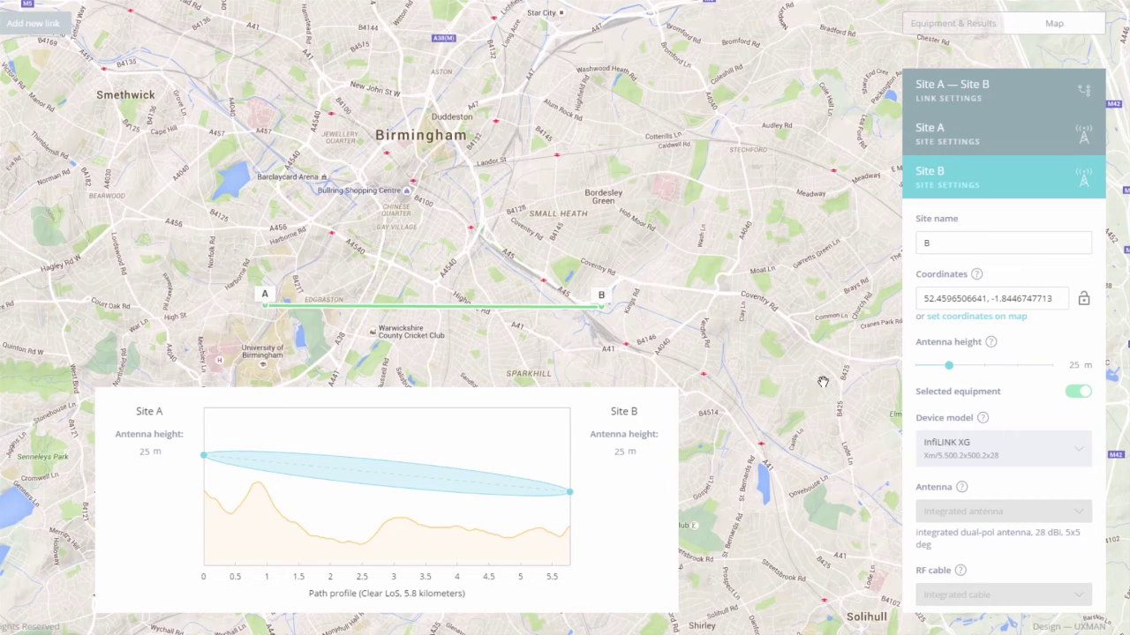
Step: In Equipment & Results, equip Site A with the InfiLINK 2x2 R5000-Mmx/5.300.2x500.2x23
{"action": "left_click", "coordinate": [926, 29]}
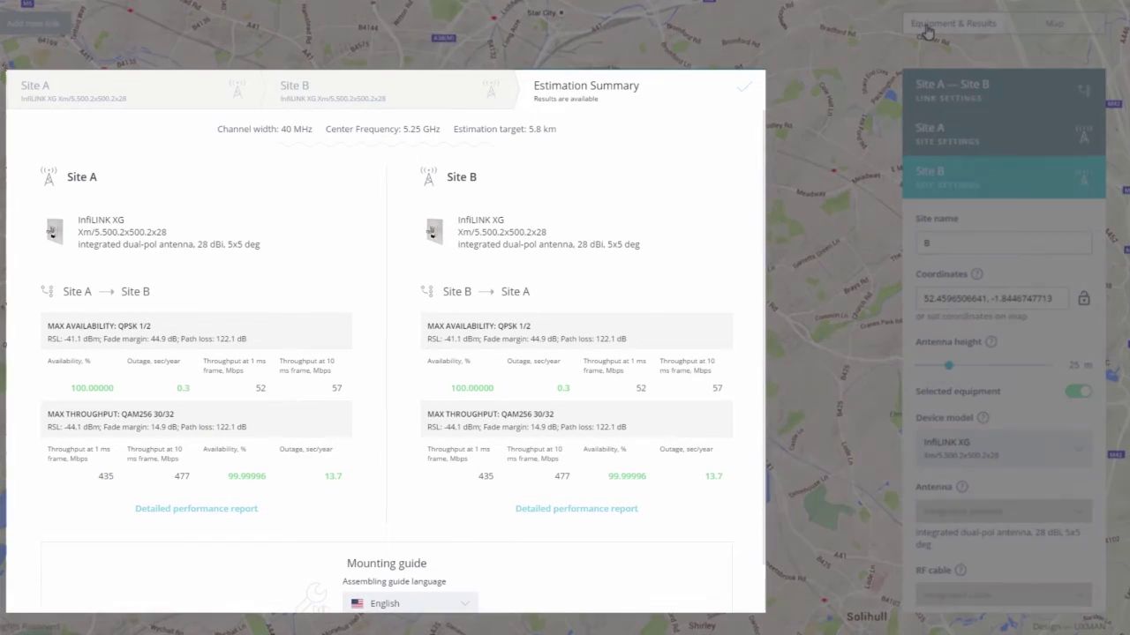
{"action": "left_click", "coordinate": [221, 95]}
{"action": "scroll", "coordinate": [234, 260], "scroll_direction": "down", "scroll_amount": 5}
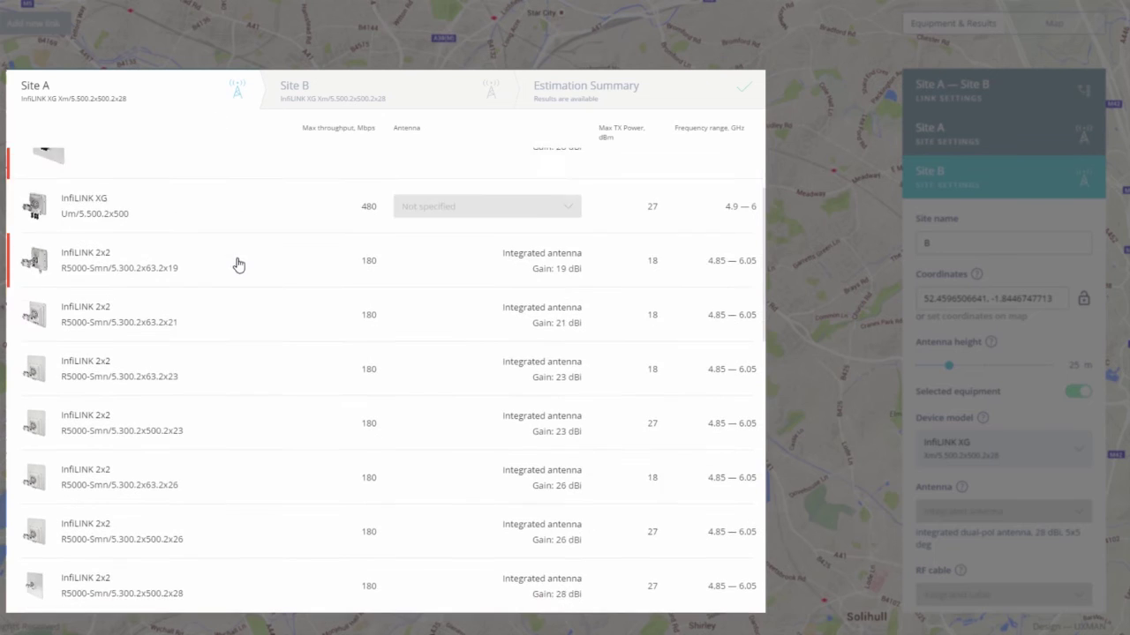
{"action": "scroll", "coordinate": [236, 281], "scroll_direction": "down", "scroll_amount": 5}
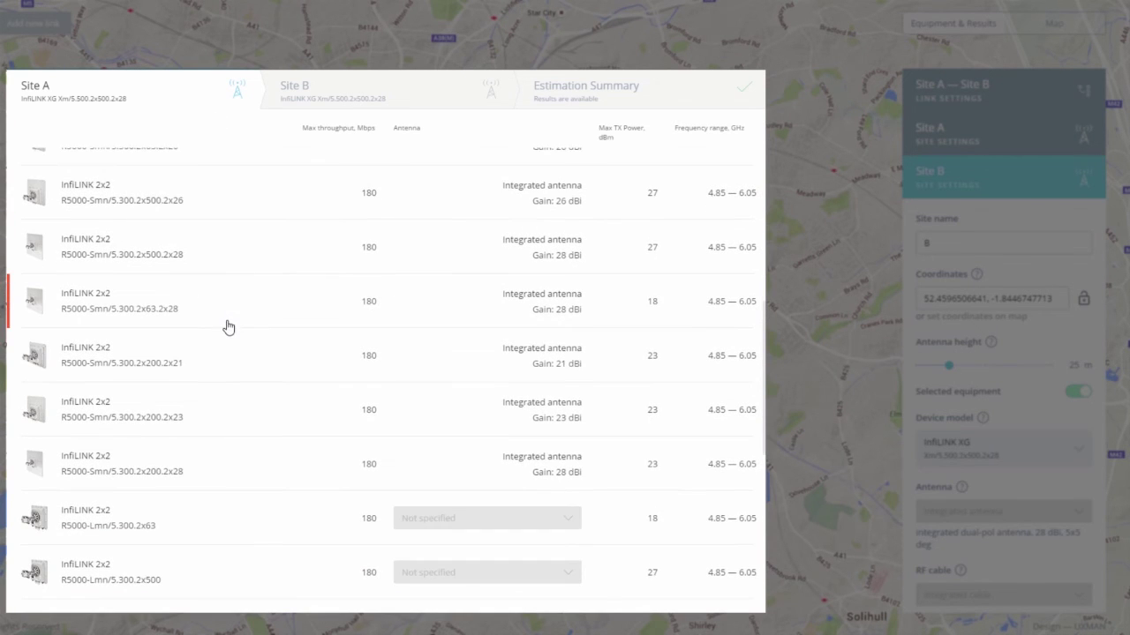
{"action": "scroll", "coordinate": [225, 330], "scroll_direction": "down", "scroll_amount": 5}
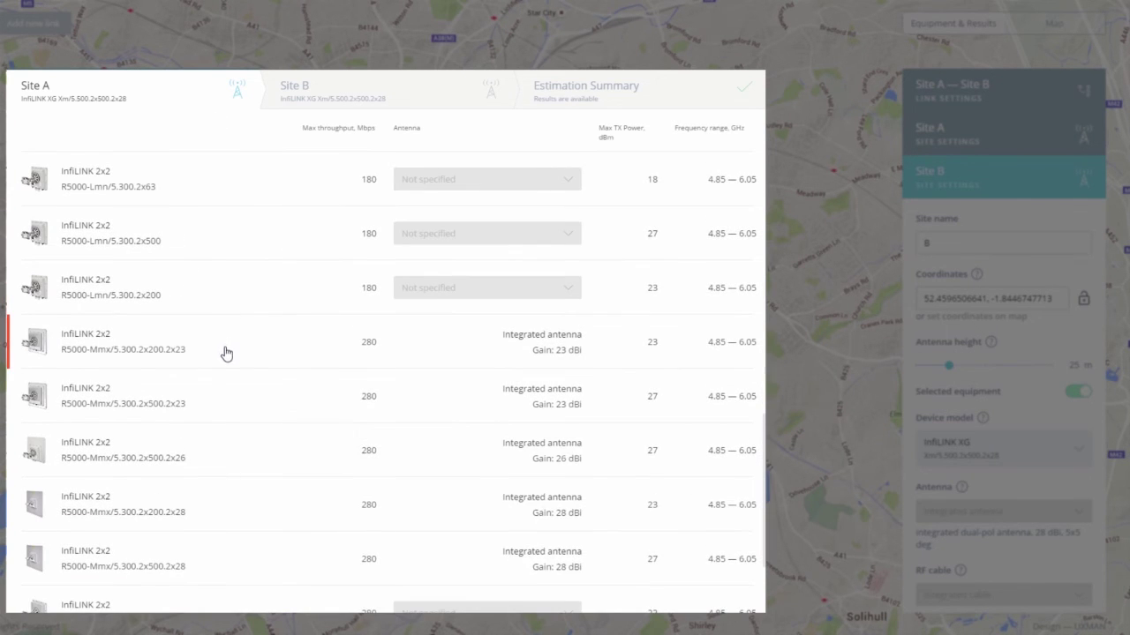
{"action": "left_click", "coordinate": [207, 388]}
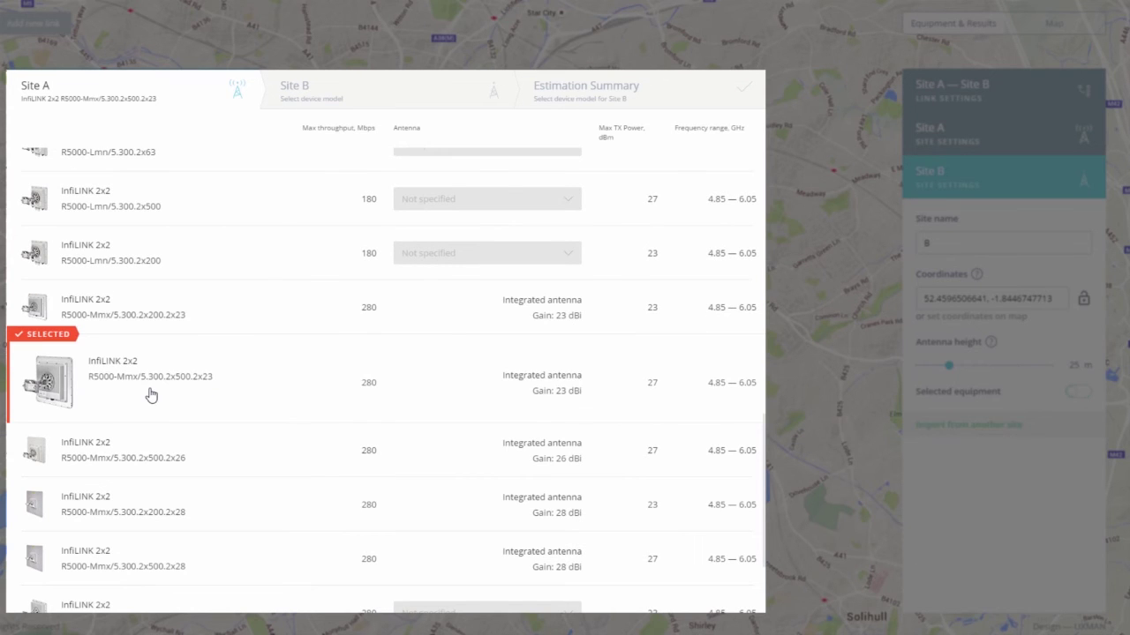
Step: Equip Site B with the same R5000-Mmx/5.300.2x500.2x23 device
{"action": "left_click", "coordinate": [305, 107]}
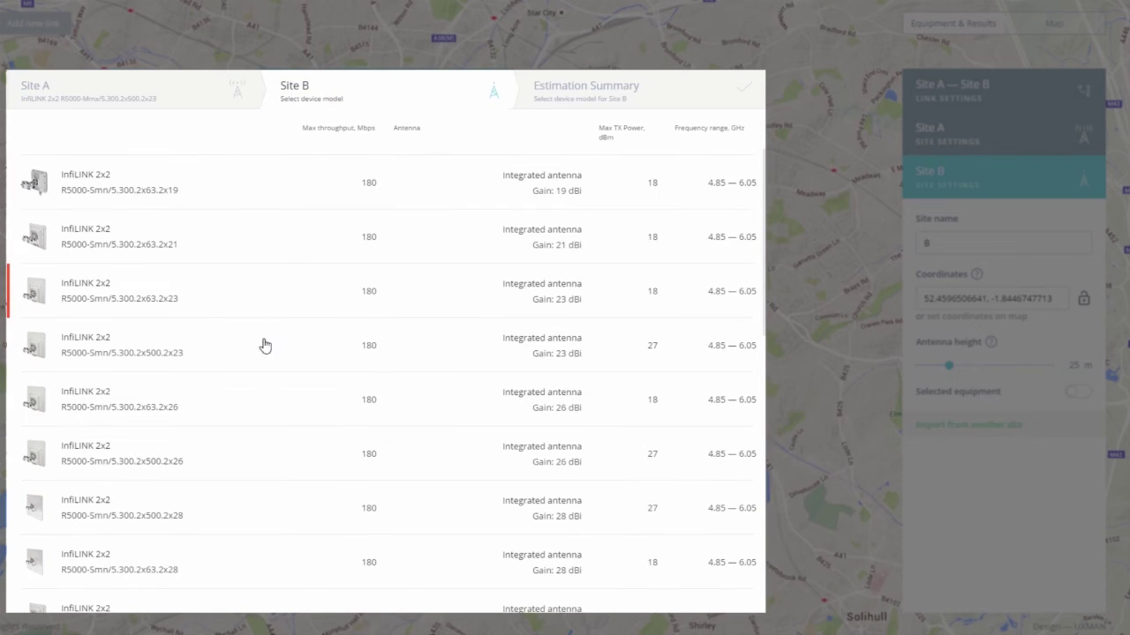
{"action": "scroll", "coordinate": [255, 371], "scroll_direction": "down", "scroll_amount": 5}
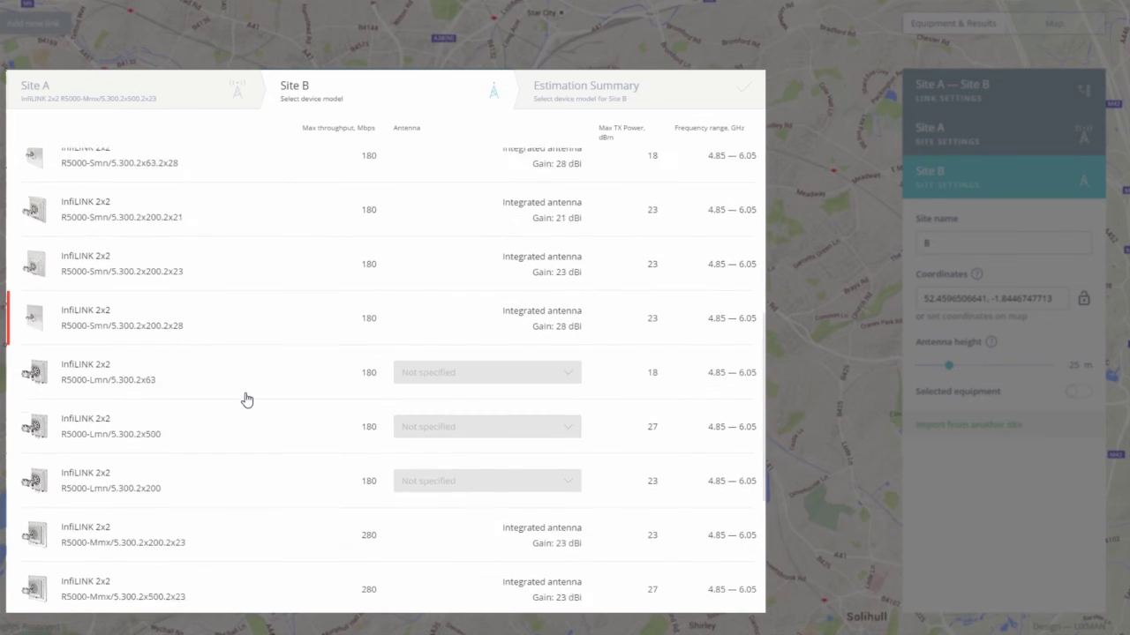
{"action": "scroll", "coordinate": [251, 362], "scroll_direction": "down", "scroll_amount": 5}
{"action": "left_click", "coordinate": [255, 325]}
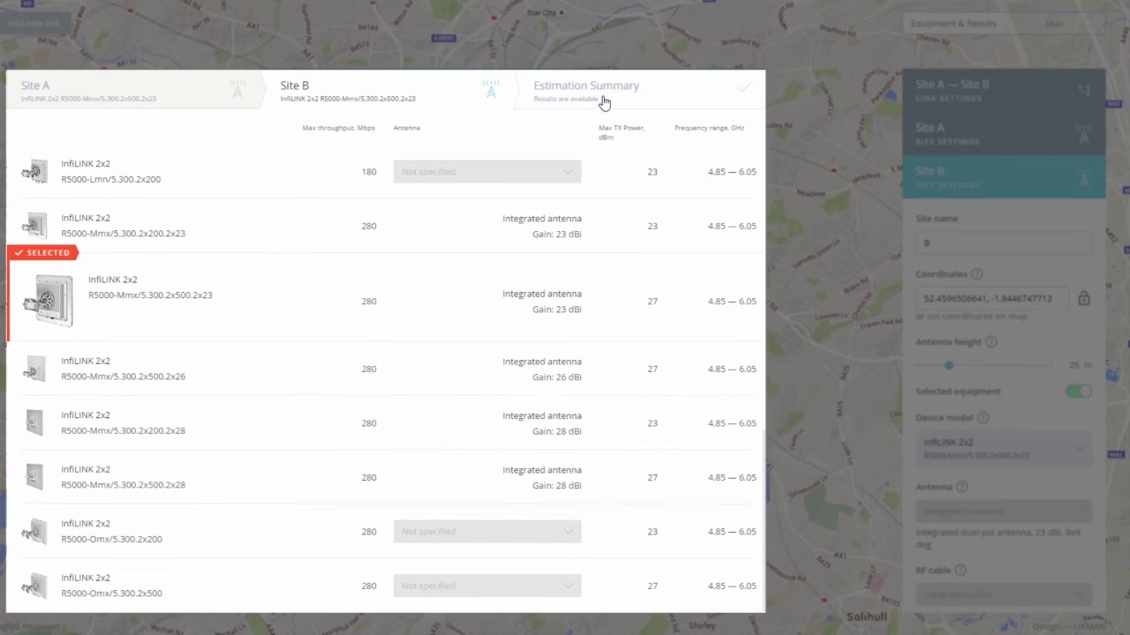
Step: Review the A–B Estimation Summary, then download and open the English mounting guide PDF
{"action": "left_click", "coordinate": [604, 102]}
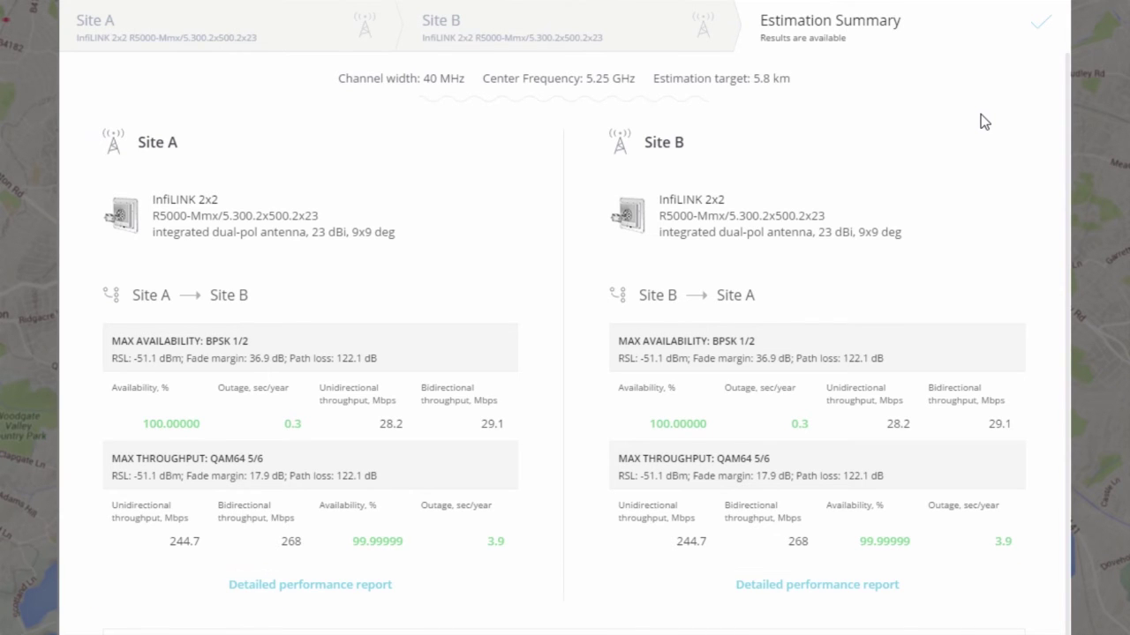
{"action": "scroll", "coordinate": [564, 353], "scroll_direction": "down", "scroll_amount": 2}
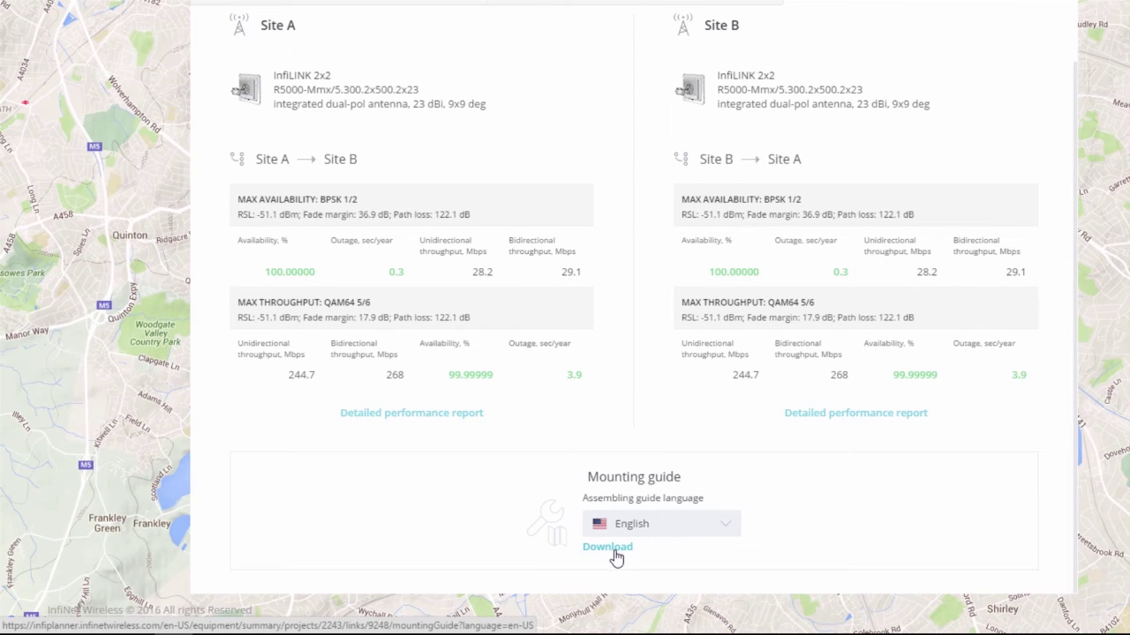
{"action": "left_click", "coordinate": [616, 549]}
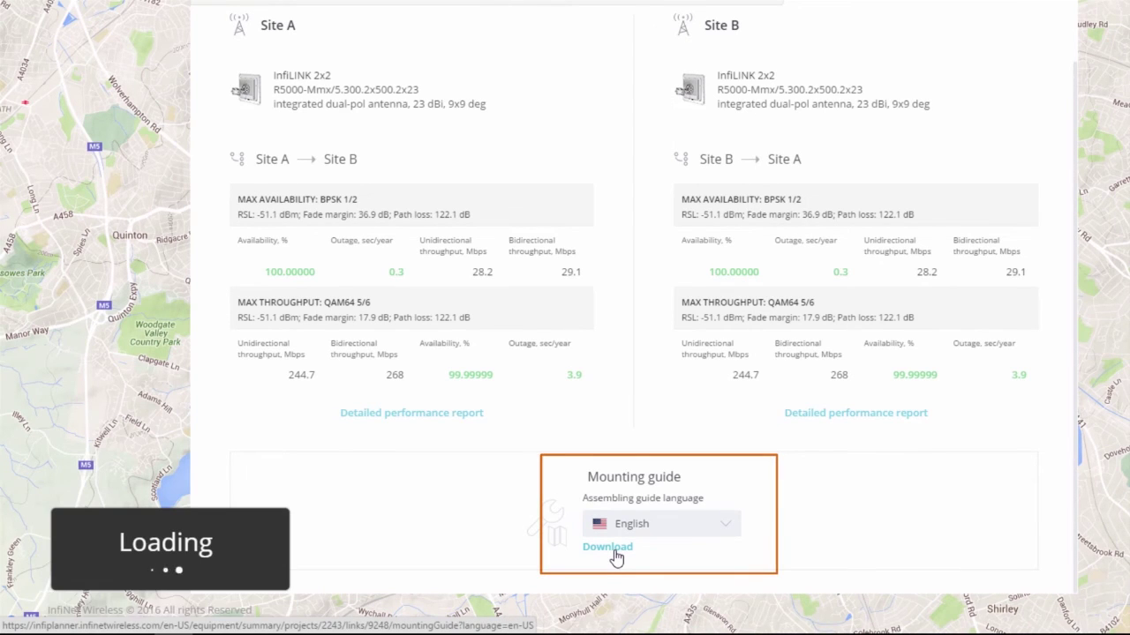
{"action": "left_click", "coordinate": [103, 616]}
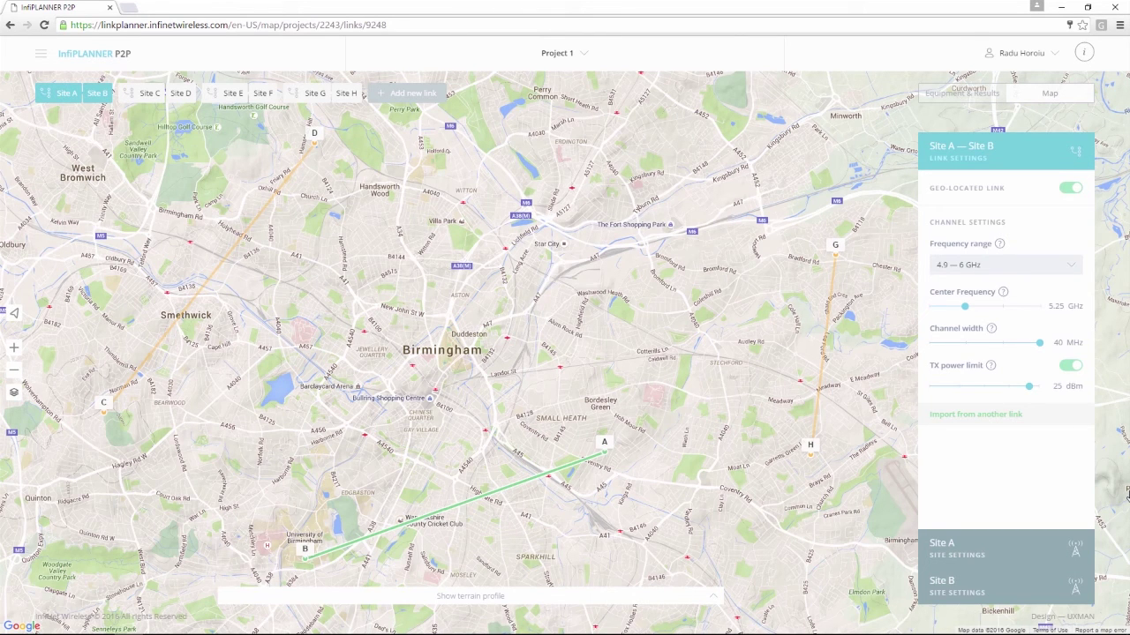
Step: Add the C–D, E–F and G–H links to the comparison with A–B
{"action": "left_click", "coordinate": [130, 93]}
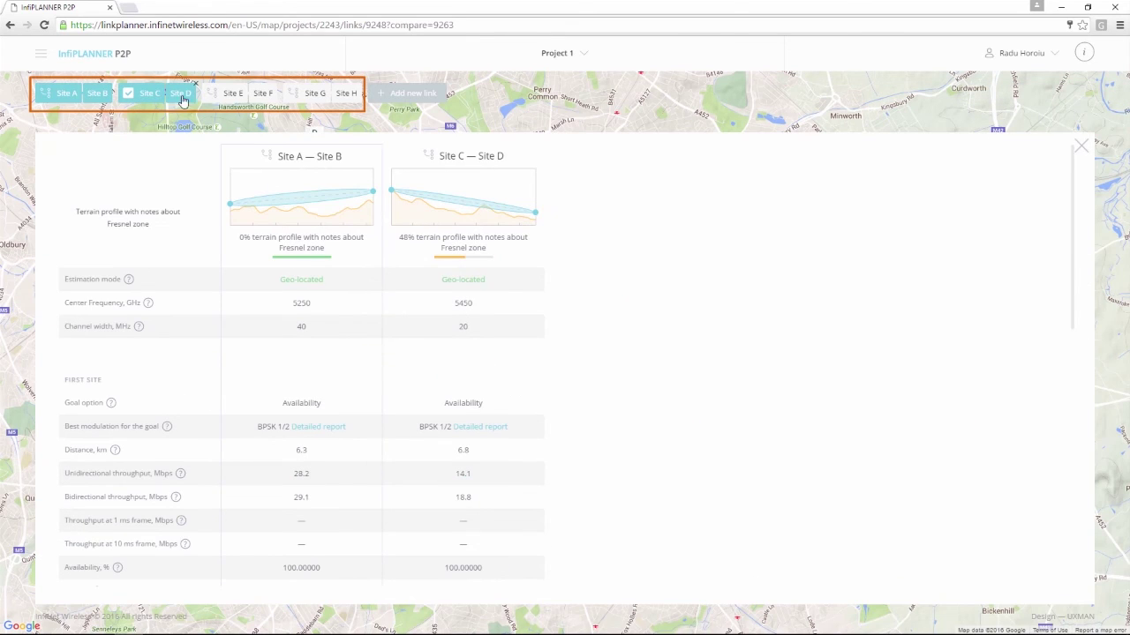
{"action": "left_click", "coordinate": [212, 94]}
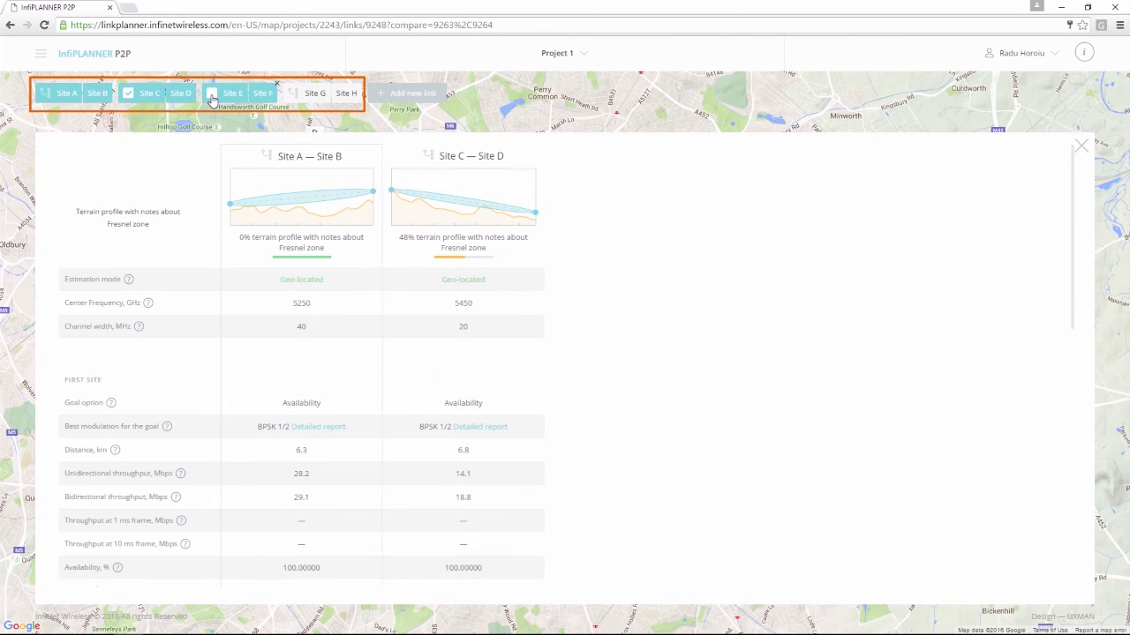
{"action": "left_click", "coordinate": [294, 95]}
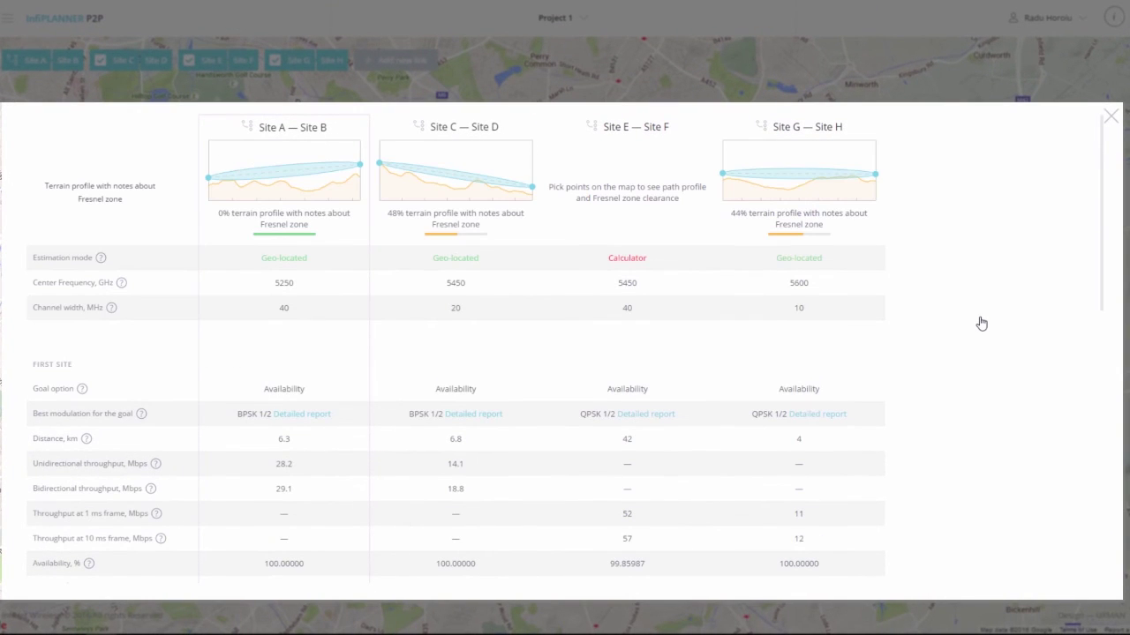
{"action": "scroll", "coordinate": [982, 323], "scroll_direction": "down", "scroll_amount": 10}
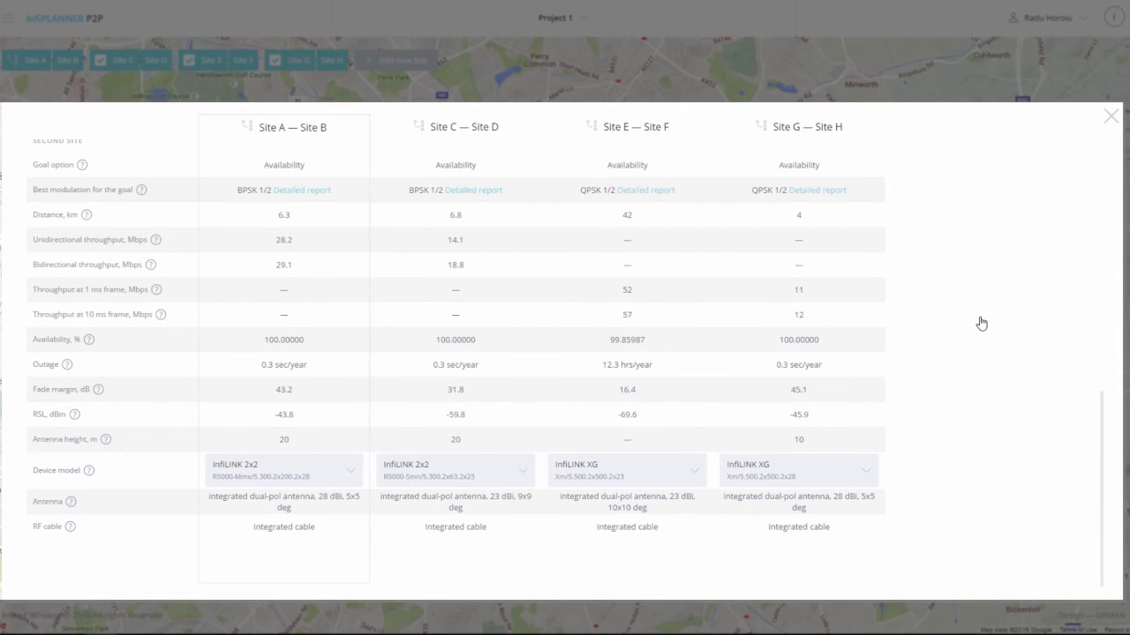
Step: Review the G–H link's detailed report and close it
{"action": "left_click", "coordinate": [840, 191]}
{"action": "scroll", "coordinate": [812, 353], "scroll_direction": "down", "scroll_amount": 3}
{"action": "scroll", "coordinate": [814, 361], "scroll_direction": "up", "scroll_amount": 3}
{"action": "left_click", "coordinate": [917, 124]}
Step: Inspect the device model options for the G–H, E–F, C–D and A–B links, leaving them unchanged
{"action": "left_click", "coordinate": [790, 536]}
{"action": "left_click", "coordinate": [621, 540]}
{"action": "left_click", "coordinate": [557, 537]}
{"action": "left_click", "coordinate": [461, 537]}
{"action": "left_click", "coordinate": [415, 540]}
{"action": "left_click", "coordinate": [324, 541]}
{"action": "left_click", "coordinate": [305, 542]}
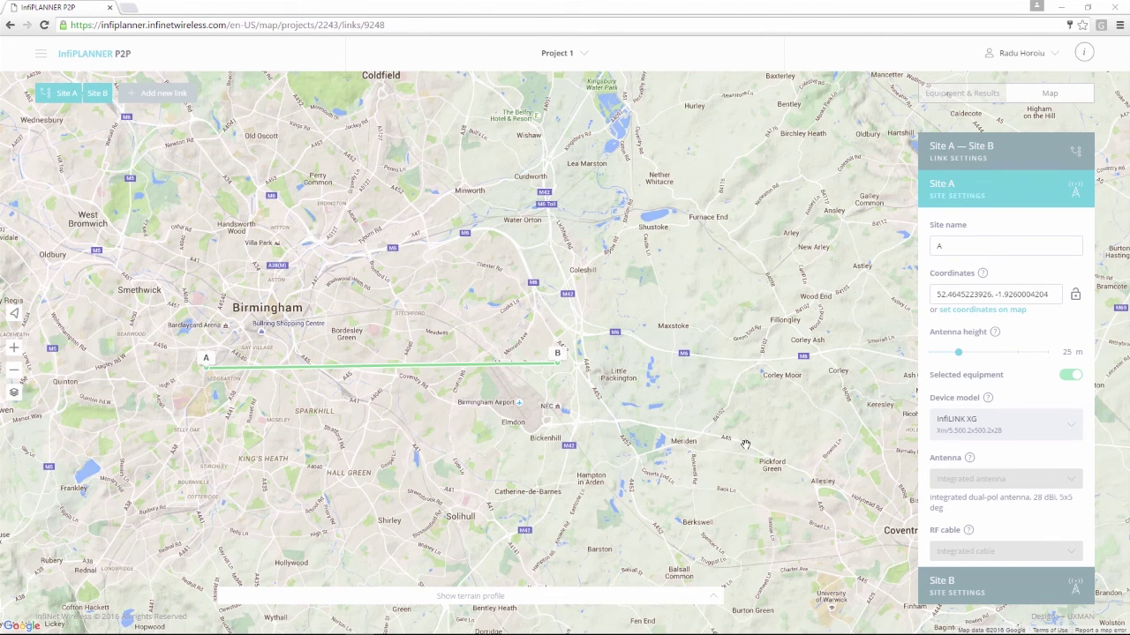
Step: Add a new C–D link, nudge Site C east and move Site D beside Maxstoke Park golf course
{"action": "left_click", "coordinate": [164, 94]}
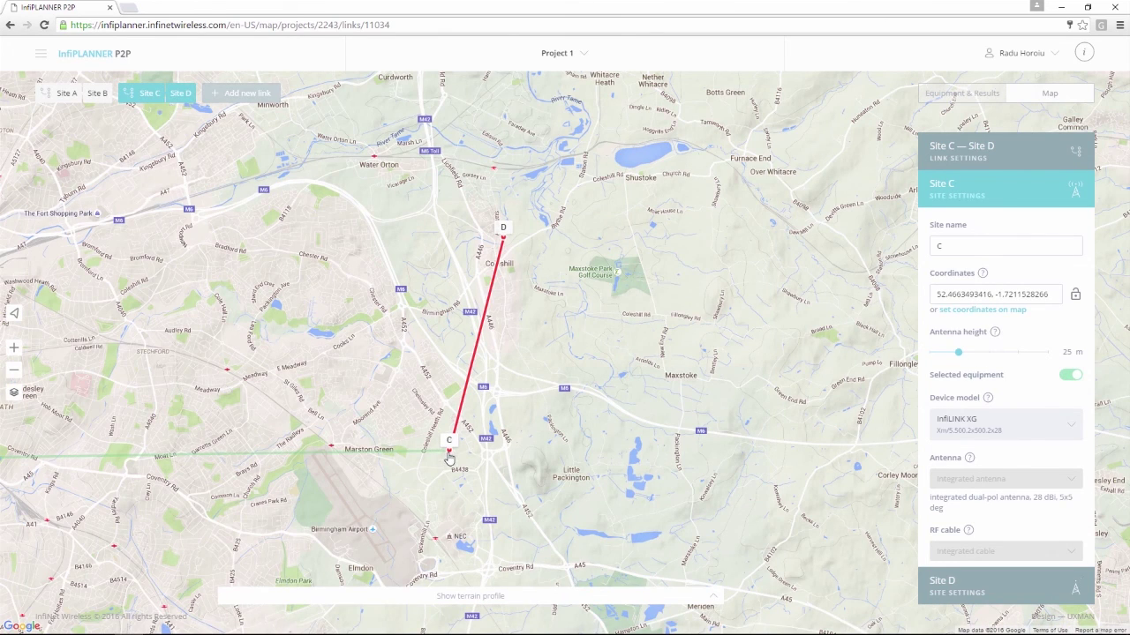
{"action": "mouse_move", "coordinate": [448, 459]}
{"action": "left_mouse_down"}
{"action": "mouse_move", "coordinate": [464, 453]}
{"action": "mouse_move", "coordinate": [447, 451]}
{"action": "left_mouse_up"}
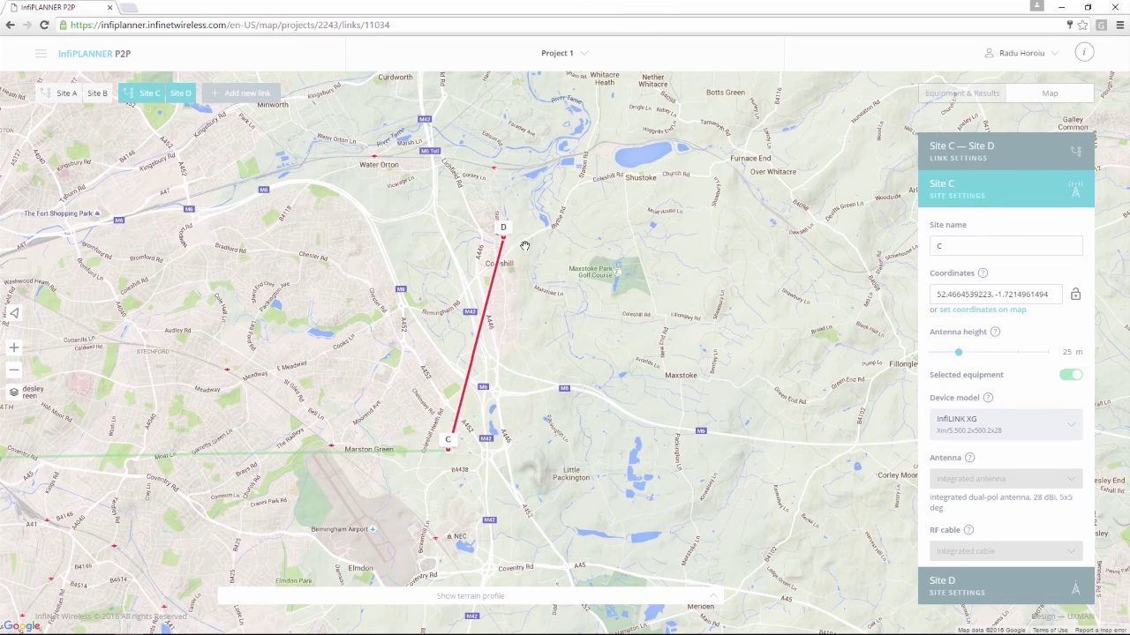
{"action": "left_click_drag", "start_coordinate": [503, 239], "coordinate": [585, 291]}
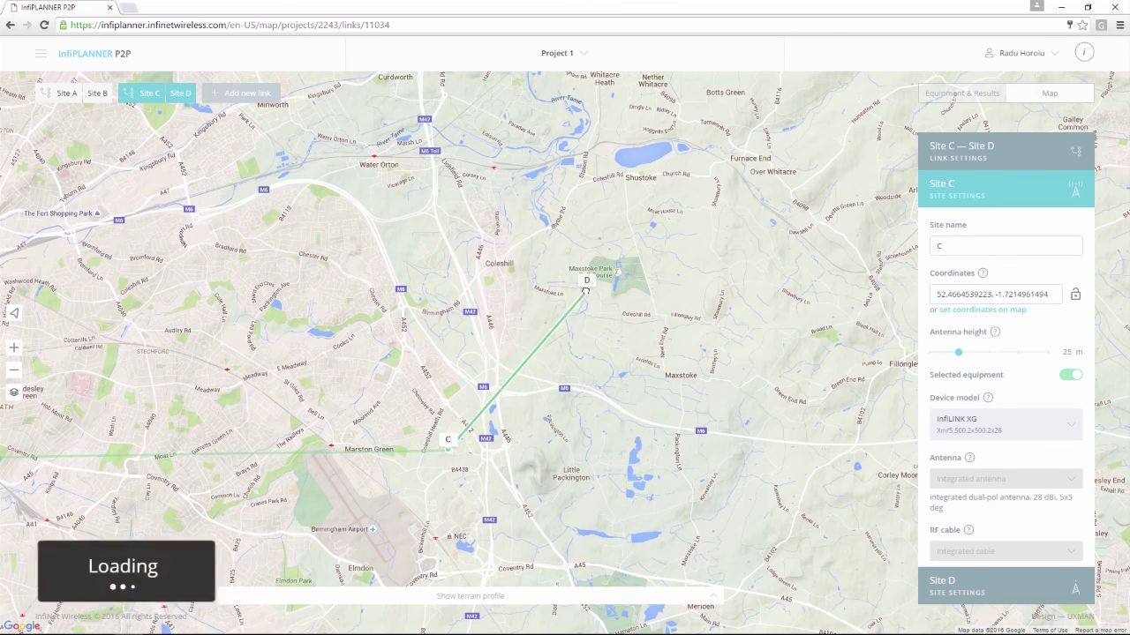